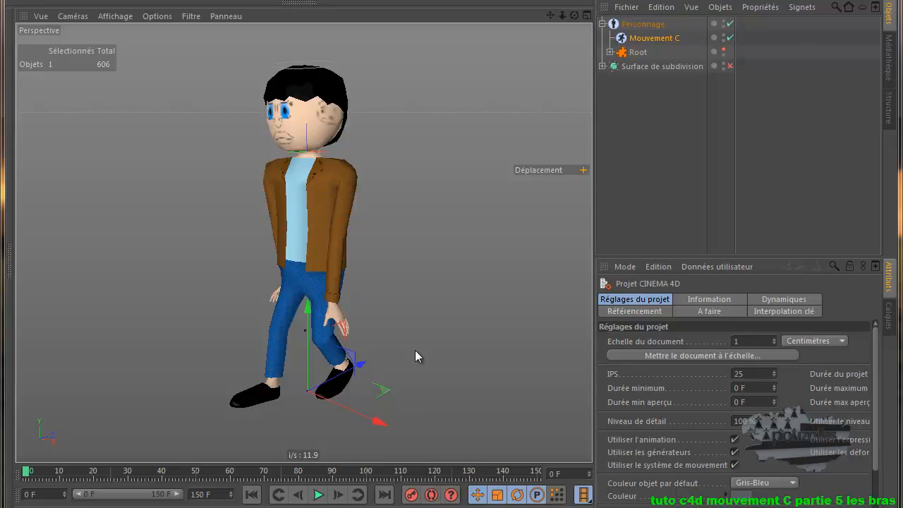
Preview the current walk cycle and display the Mouvement C object's settings with its object list enlarged.
click(318, 494)
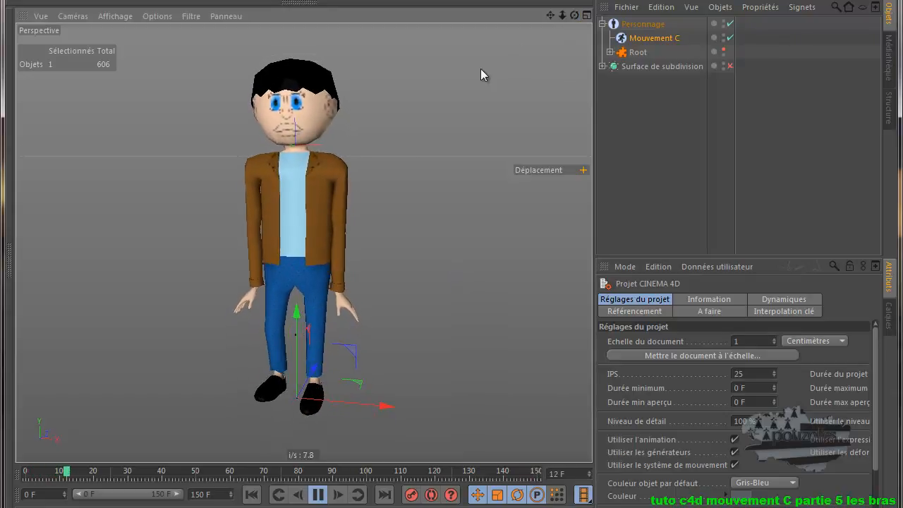
click(317, 495)
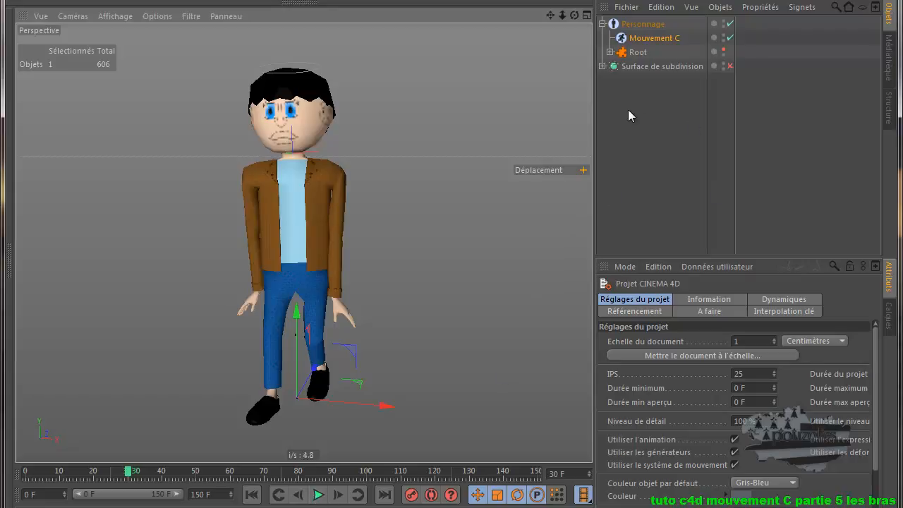
click(653, 39)
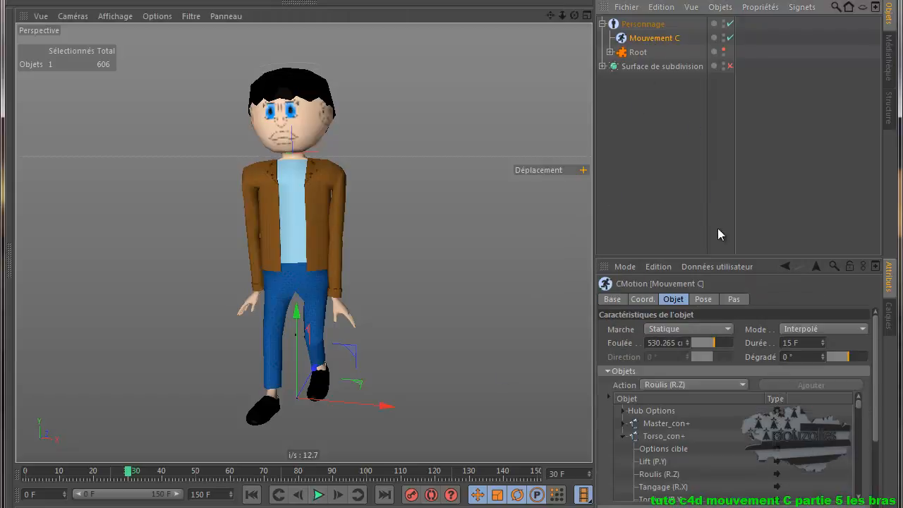
drag(741, 256, 751, 64)
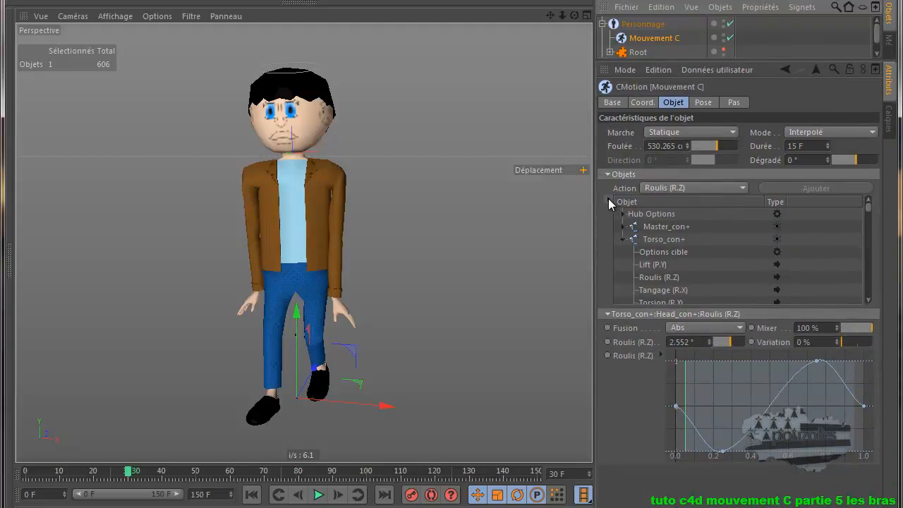
click(608, 201)
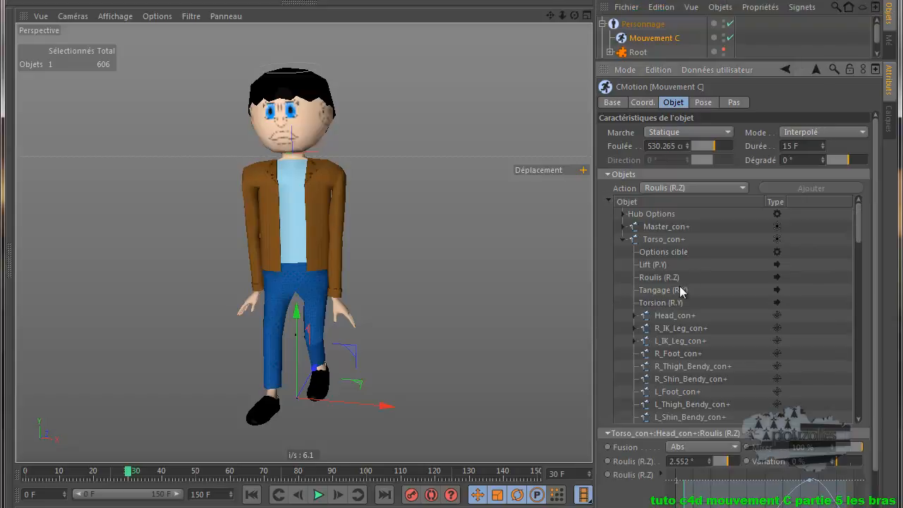
click(610, 201)
click(609, 201)
scroll(703, 374, down, 3)
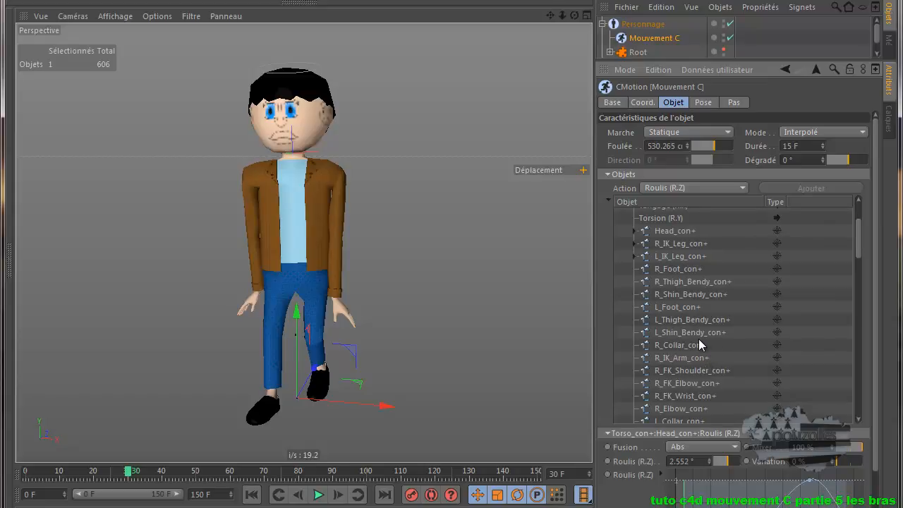
Select the R_IK_Arm_con+ controller, preview its motion in the walk and return to frame 0.
click(668, 357)
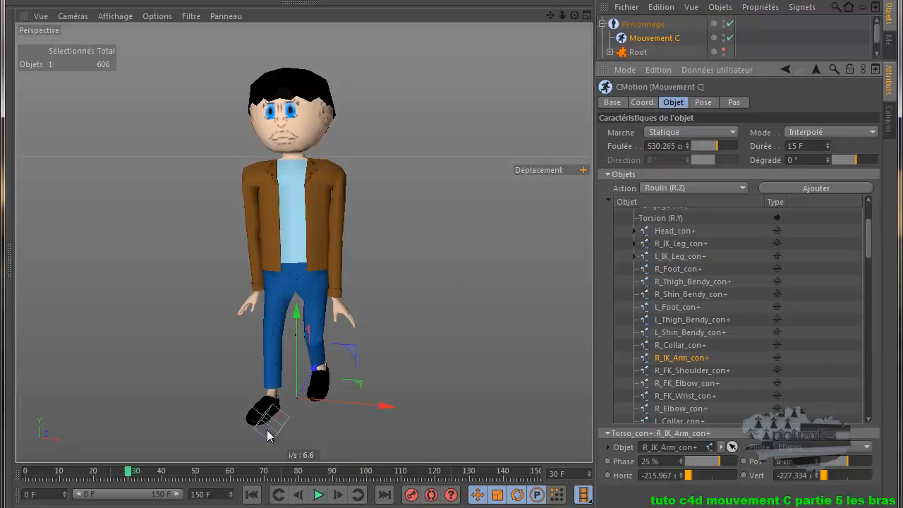
click(318, 495)
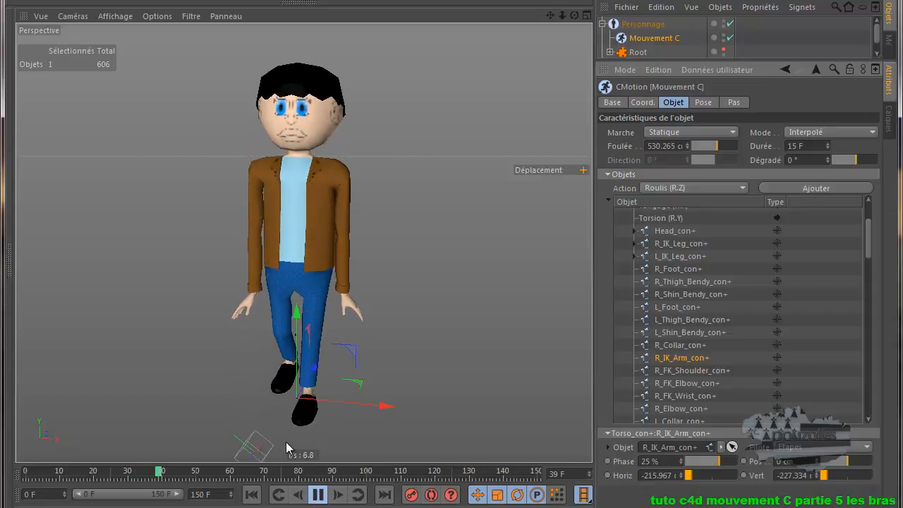
click(318, 494)
click(253, 495)
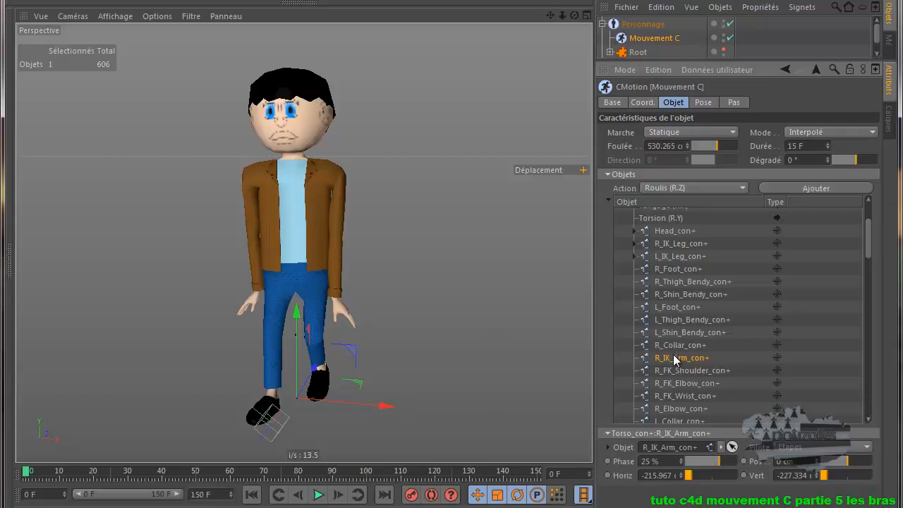
Move the R_IK_Arm_con+ and L_IK_Arm_con+ controllers directly below Head_con+ in the Mouvement C object list.
drag(672, 357, 674, 228)
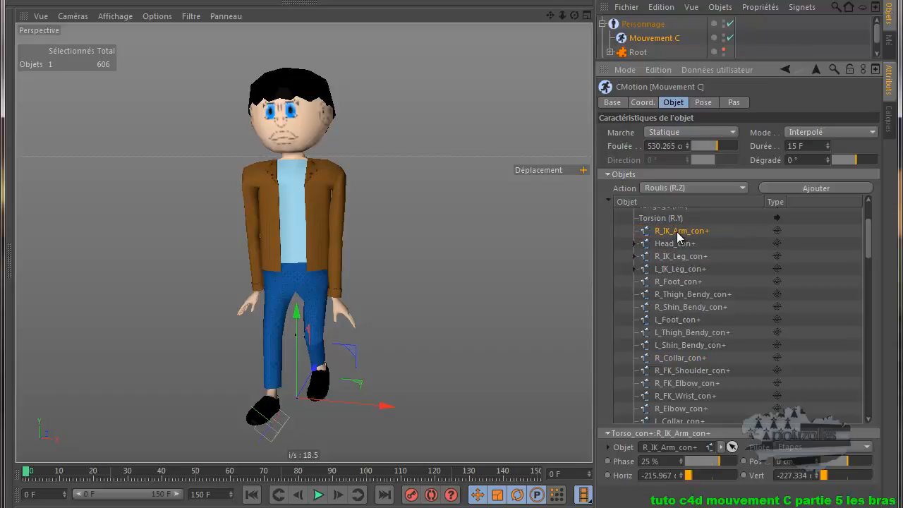
mouse_move(677, 231)
mouse_down()
mouse_move(681, 252)
mouse_move(675, 246)
mouse_up()
scroll(672, 326, down, 3)
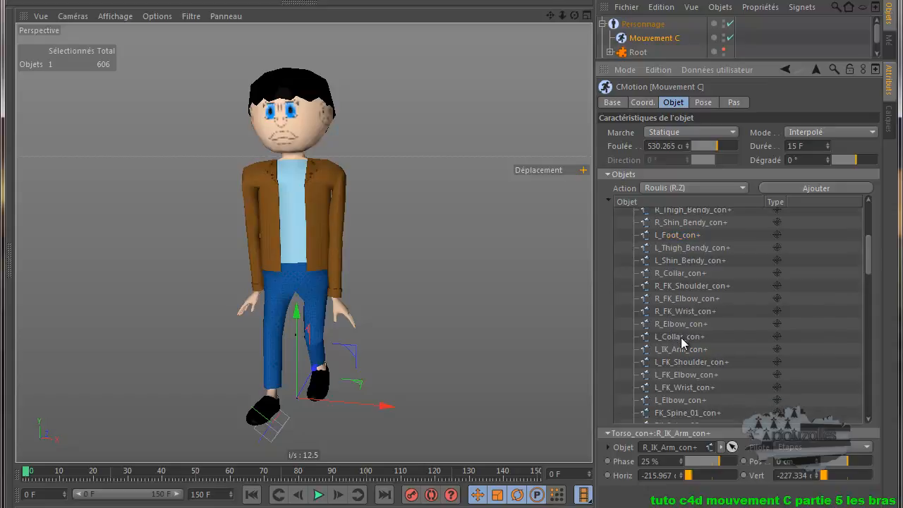
click(680, 350)
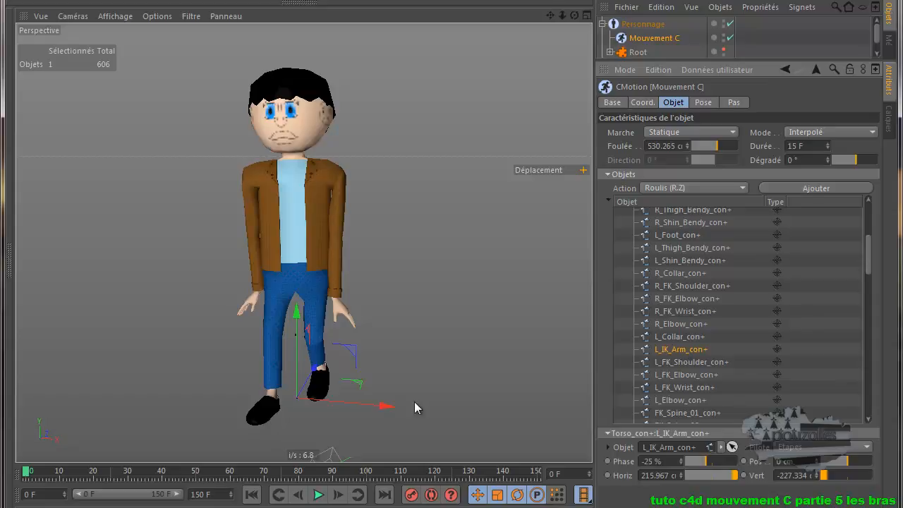
drag(381, 405, 392, 404)
drag(550, 16, 451, 270)
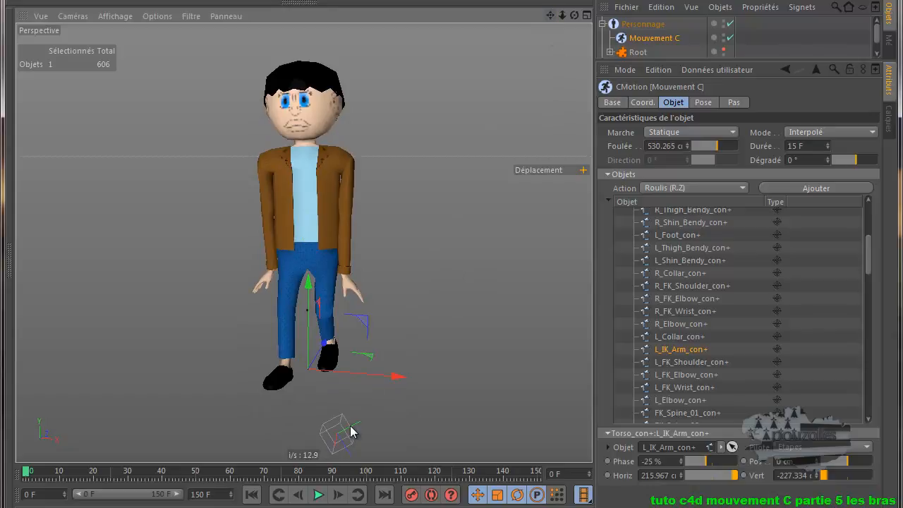
click(676, 349)
drag(677, 350, 688, 267)
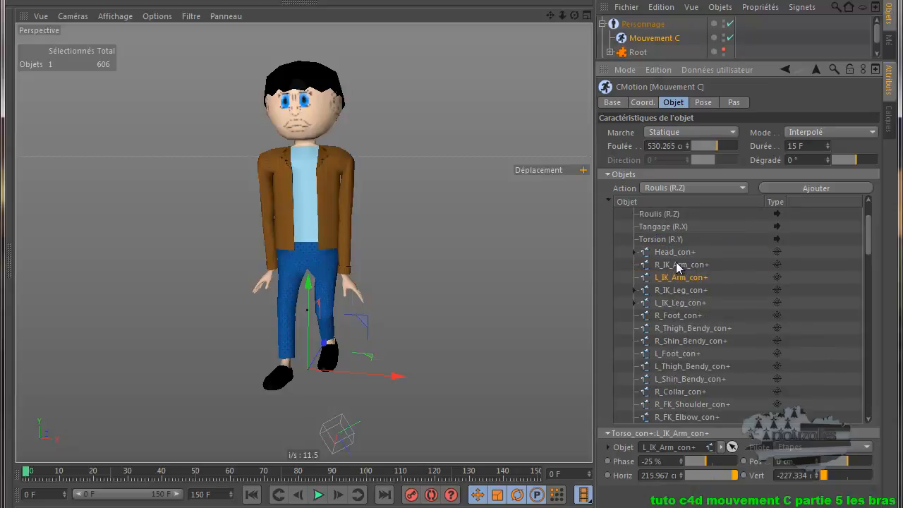
Set both Horiz and Vert of the R_IK_Arm_con+ controller to 0 cm, with the object list collapsed to its short height.
click(674, 264)
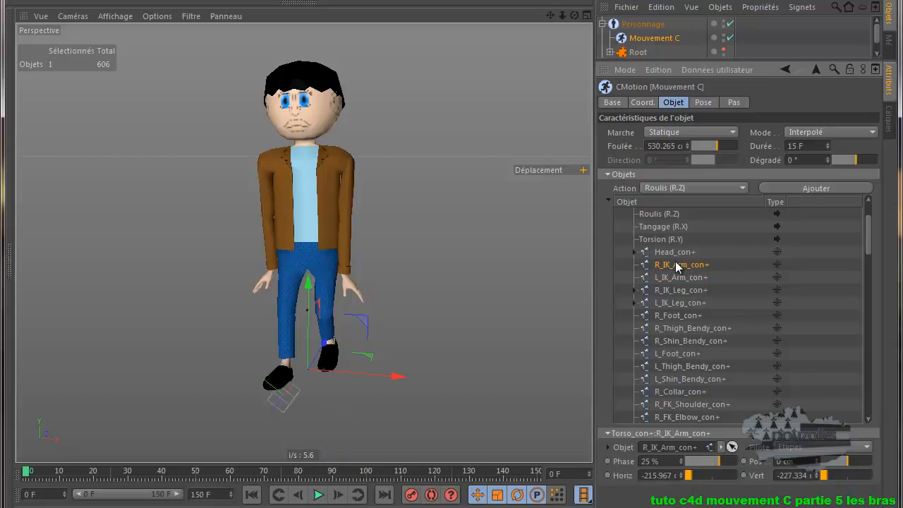
drag(574, 14, 451, 276)
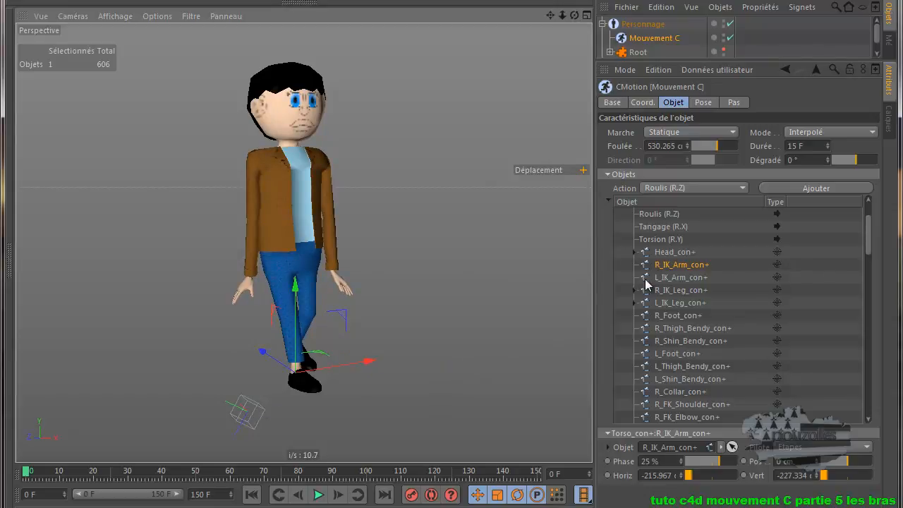
click(609, 200)
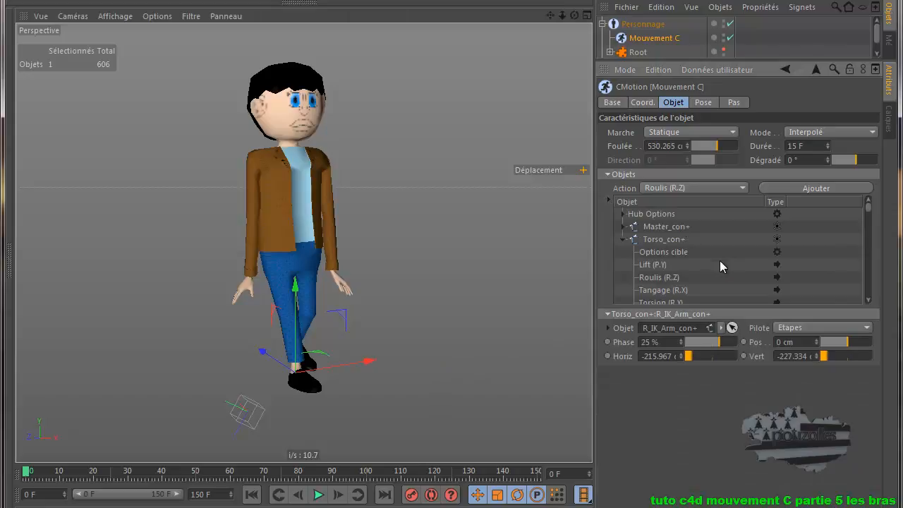
scroll(719, 261, down, 3)
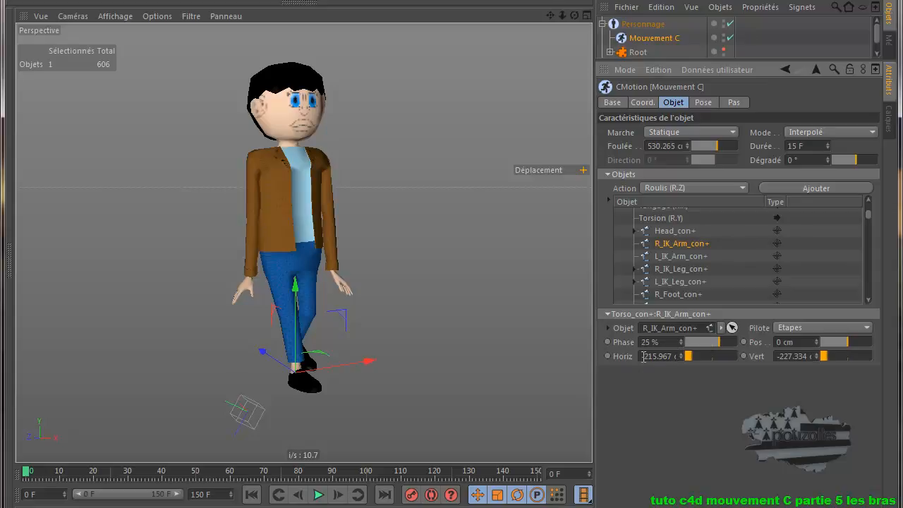
drag(643, 356, 683, 360)
text(0)
click(778, 356)
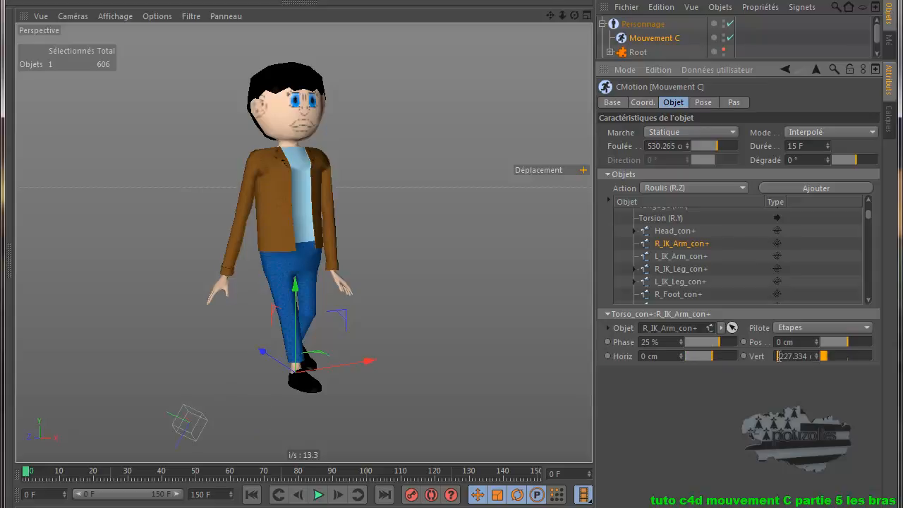
drag(778, 356, 786, 357)
text(0)
key(Return)
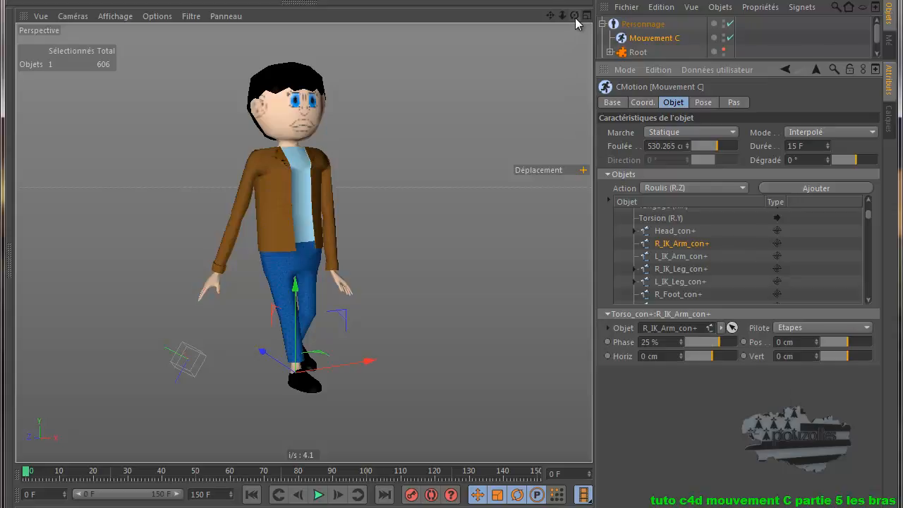
Try a Horiz value of -185 cm on R_IK_Arm_con+, check it from the front and undo it.
drag(574, 15, 449, 279)
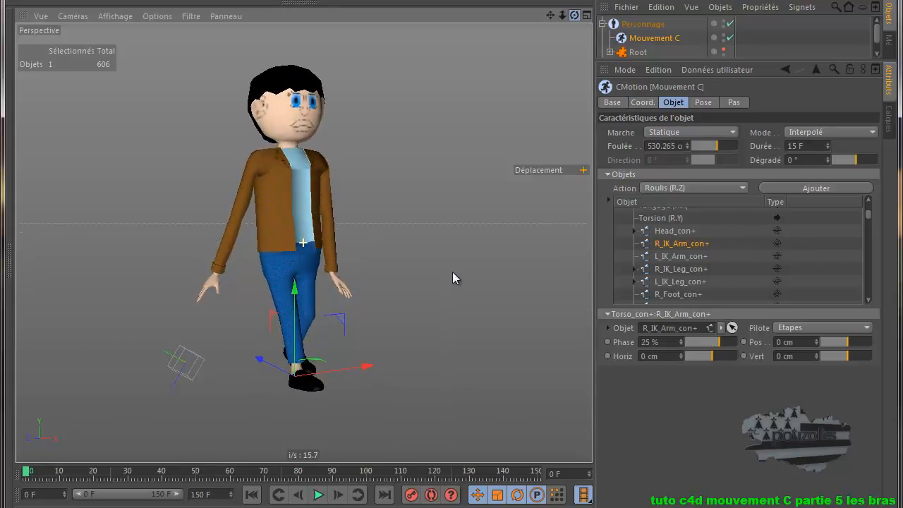
drag(647, 356, 635, 356)
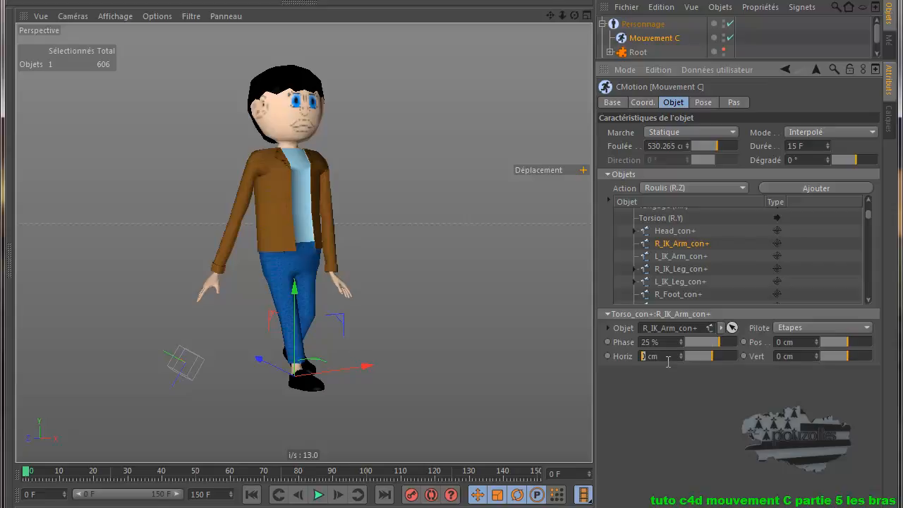
text(-185)
key(Return)
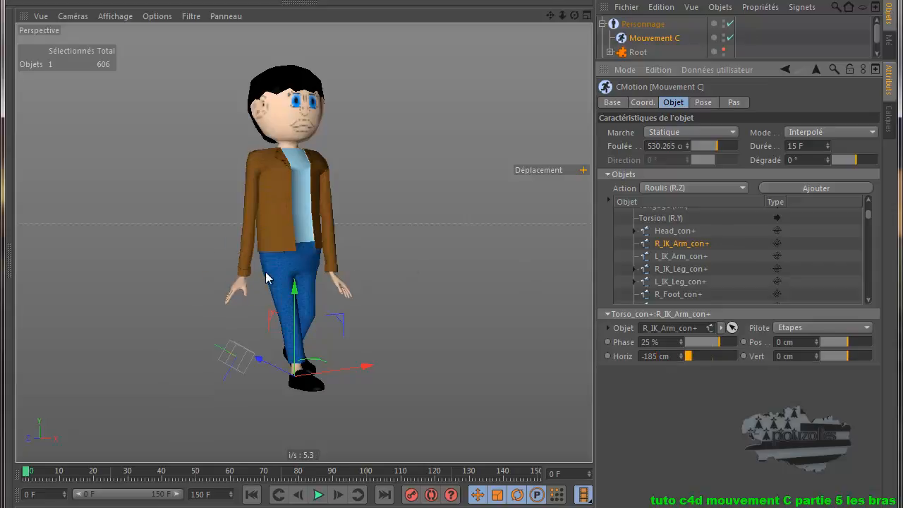
drag(574, 16, 450, 271)
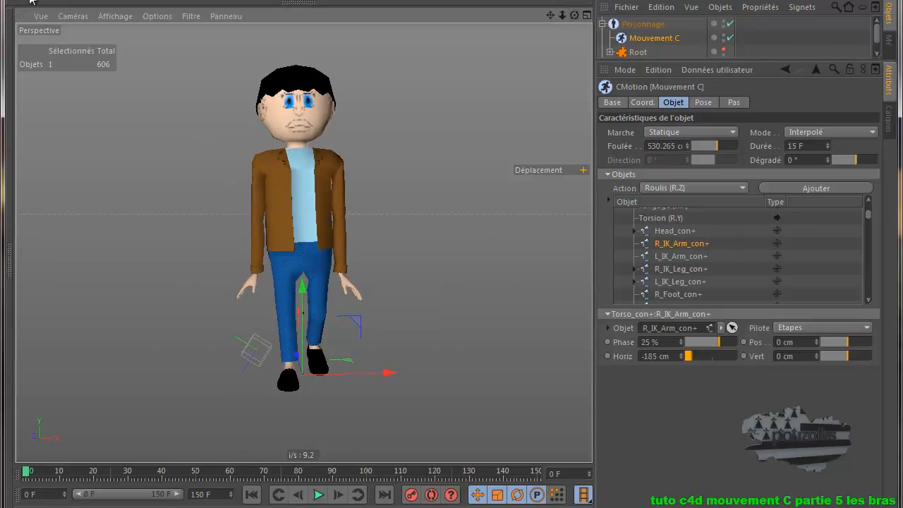
click(61, 1)
click(64, 10)
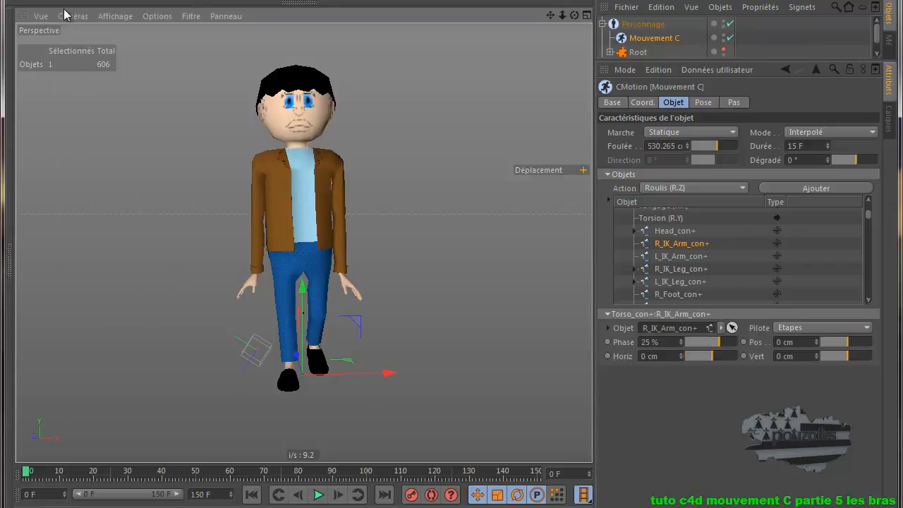
Set the Horiz value of the R_IK_Arm_con+ controller to -185 cm.
click(643, 356)
text(-18)
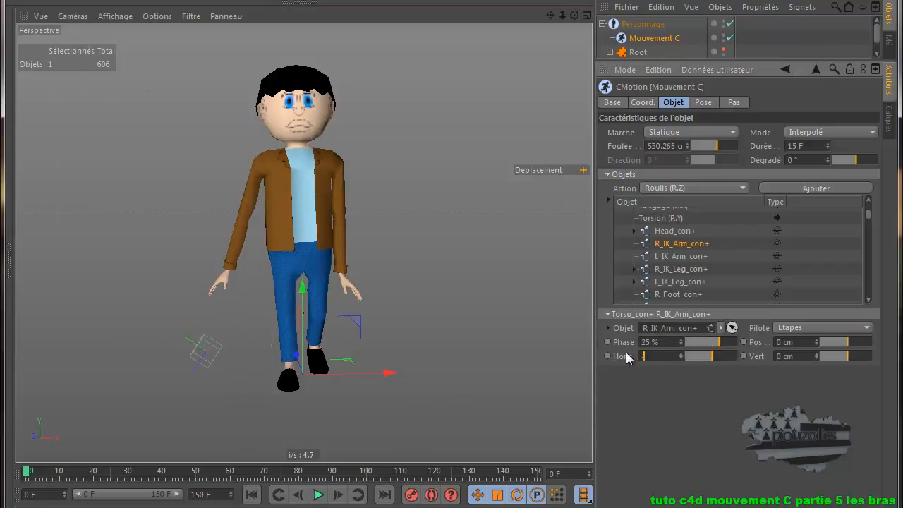
text(5)
key(Return)
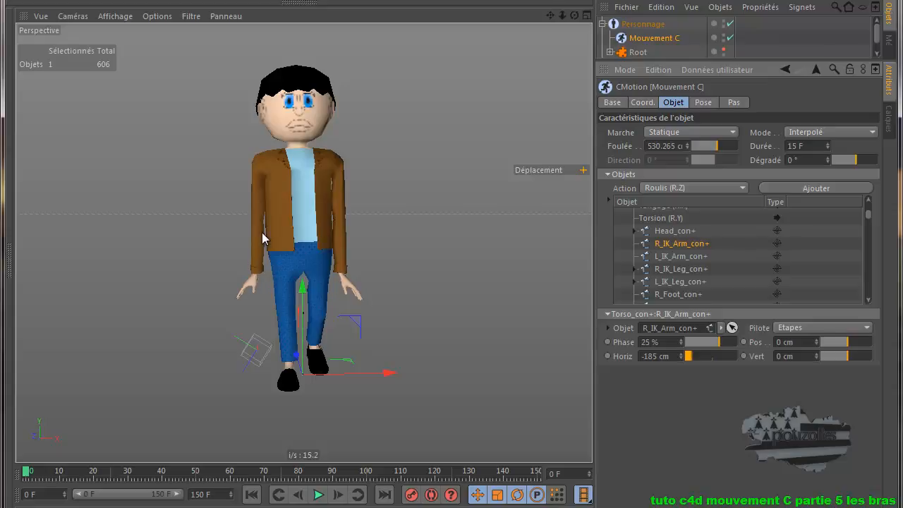
Set the L_IK_Arm_con+ controller's Vert to 0 cm and its Horiz to 185 cm.
click(678, 256)
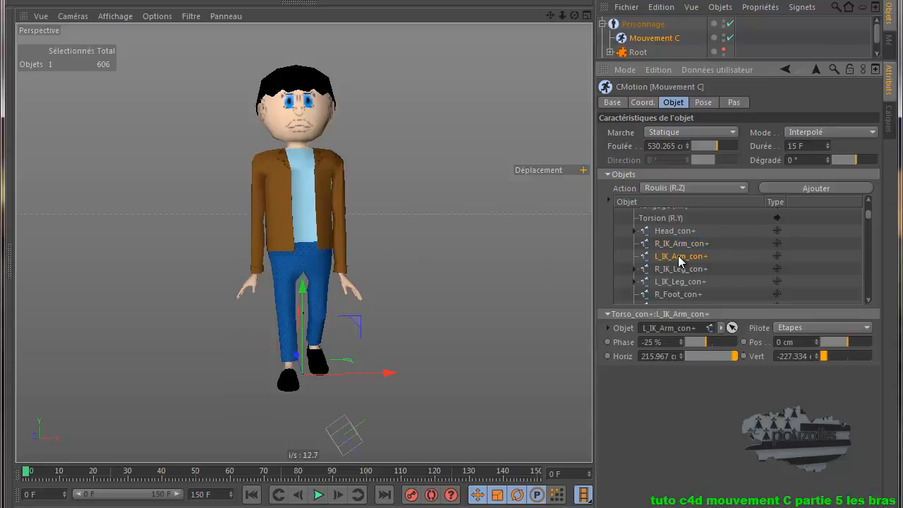
click(789, 356)
text(0)
key(Return)
click(660, 356)
text(185)
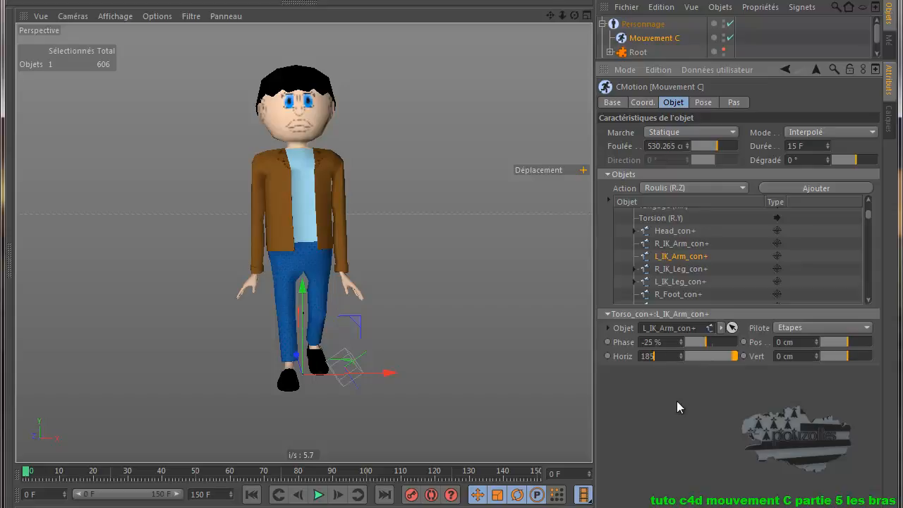
key(Return)
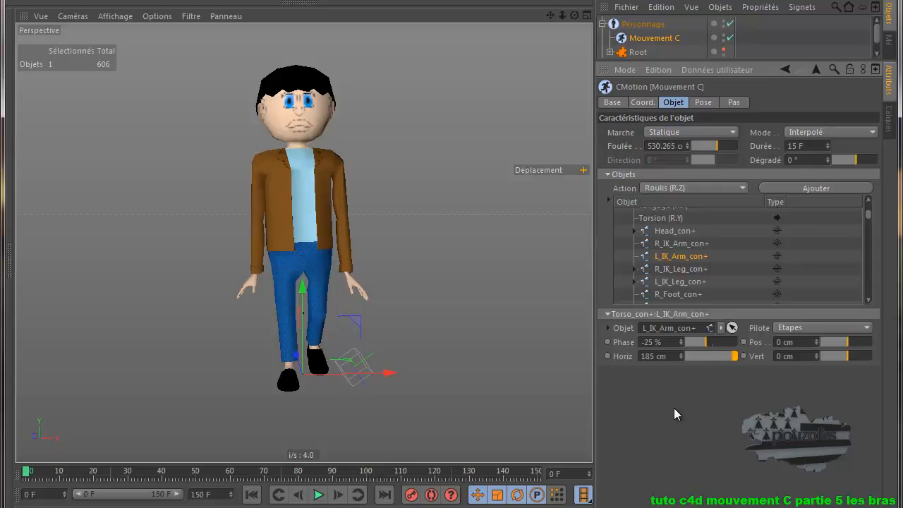
Play the walk cycle and examine the arm positions from several viewing angles.
click(574, 15)
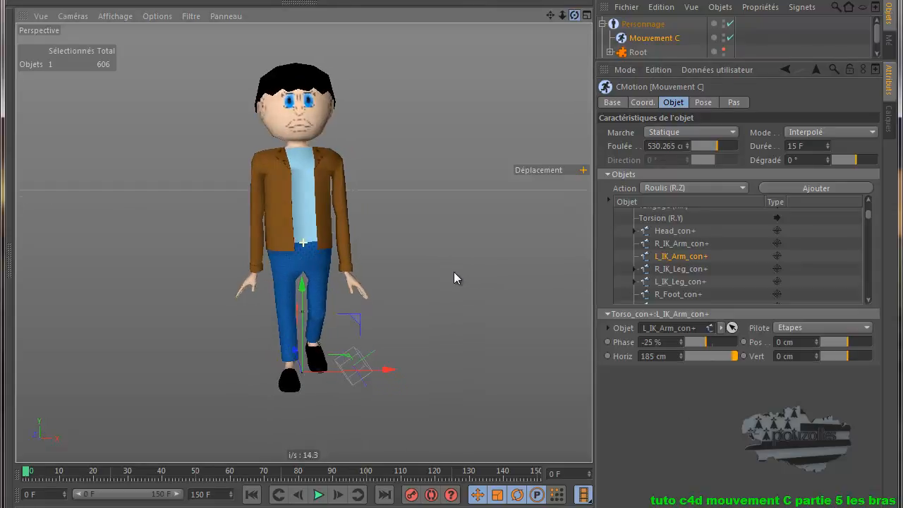
click(318, 495)
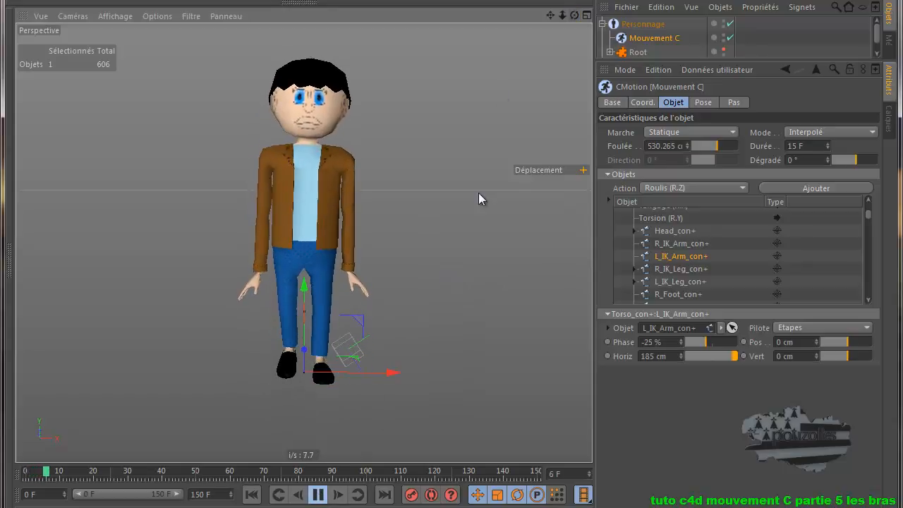
drag(574, 14, 453, 269)
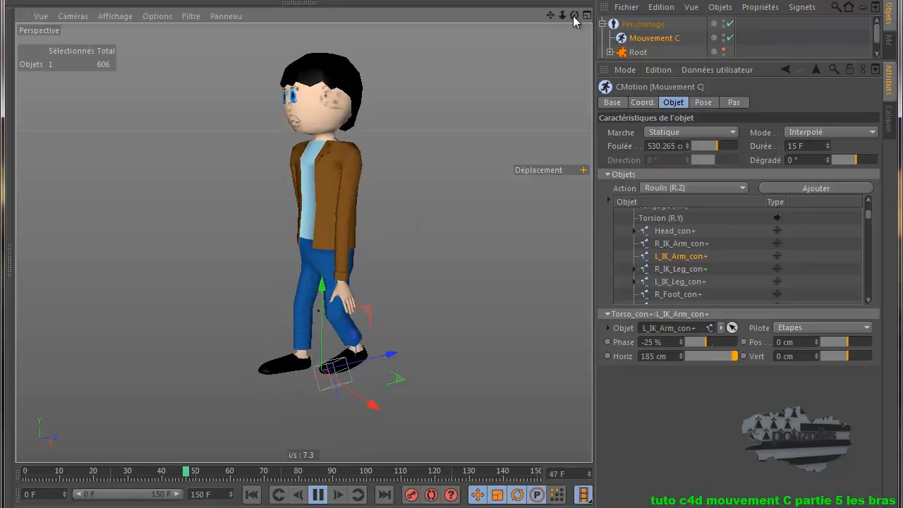
drag(578, 18, 457, 272)
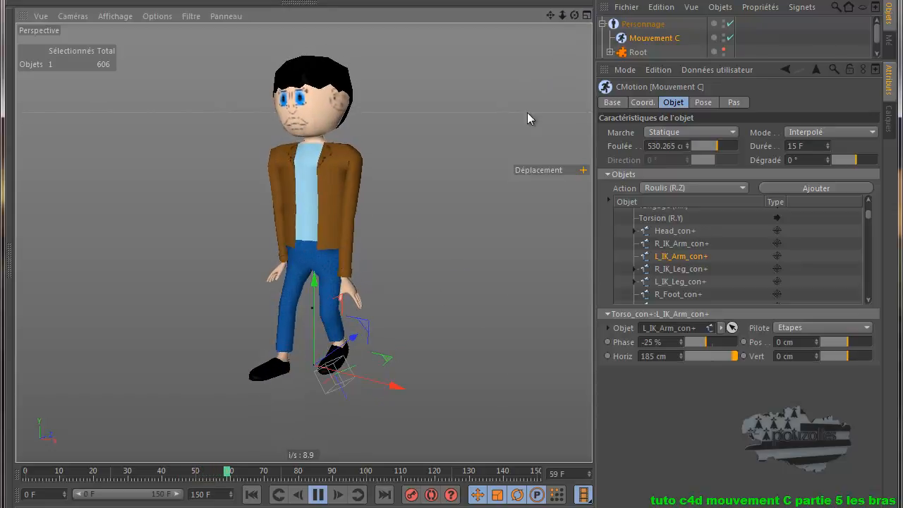
click(321, 498)
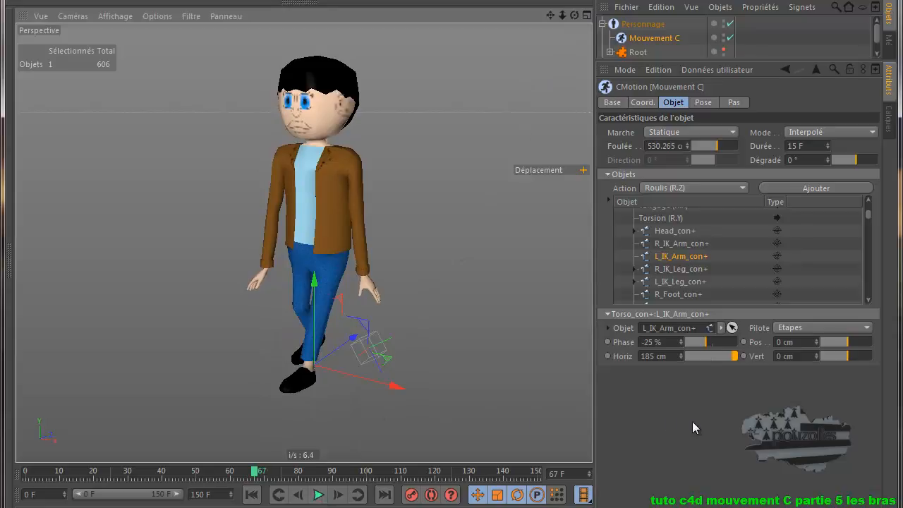
Try a Vert value of 300 cm on L_IK_Arm_con+ and R_IK_Arm_con+ and undo it.
click(803, 356)
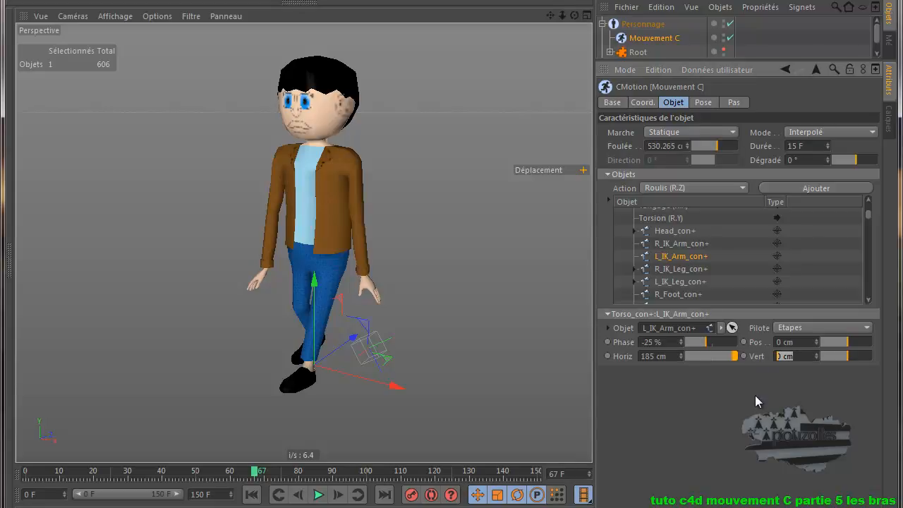
text(300)
key(Return)
click(689, 244)
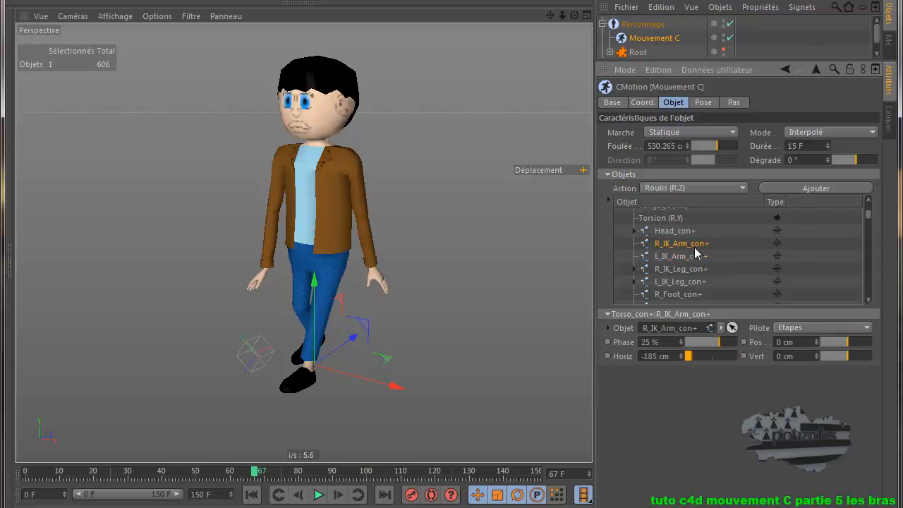
double_click(797, 355)
text(300)
key(Return)
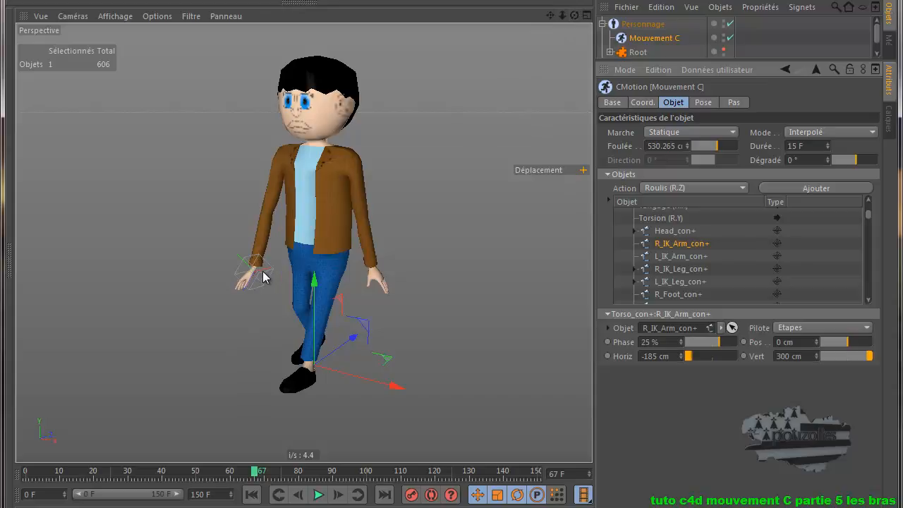
click(58, 2)
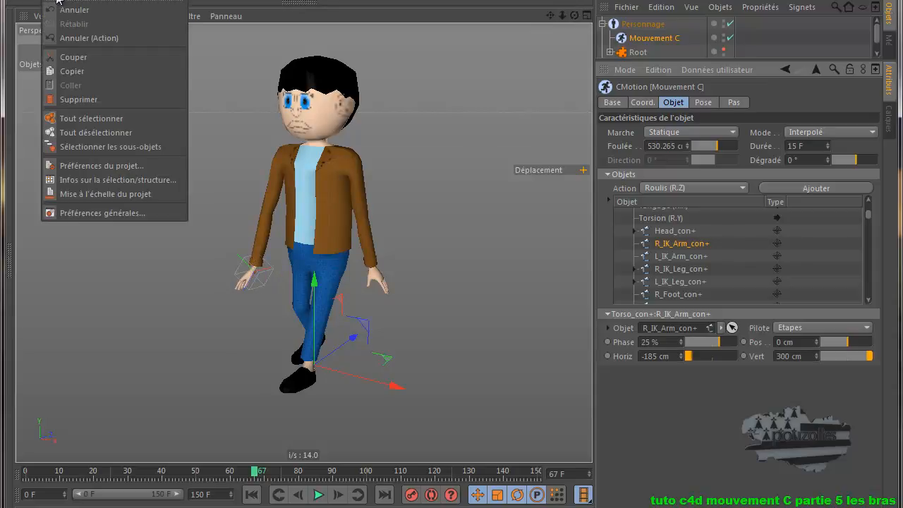
click(63, 10)
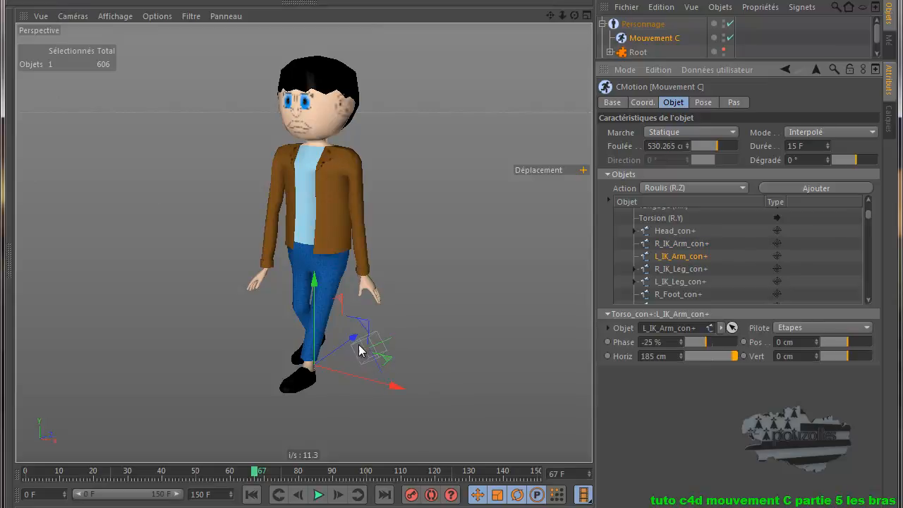
Set the Vert value of the L_IK_Arm_con+ controller to 300 cm while viewing the character from the front.
middle_click(369, 372)
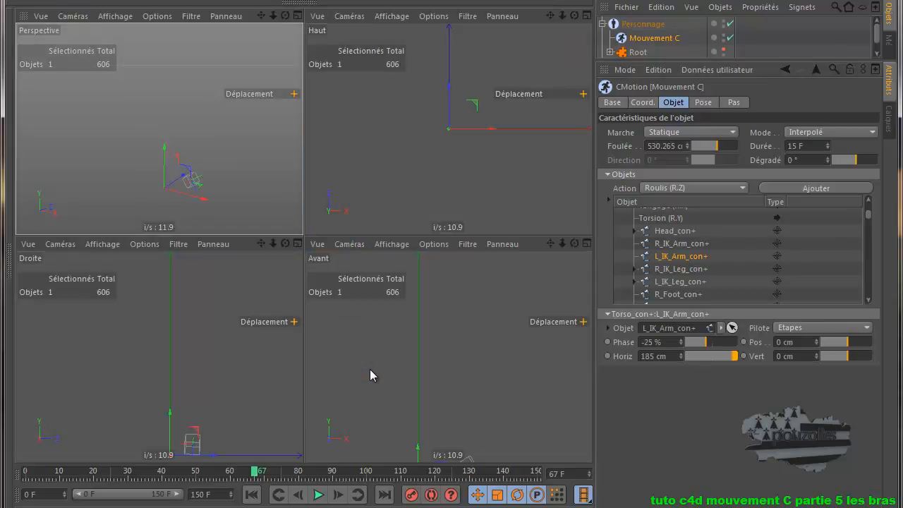
middle_click(400, 380)
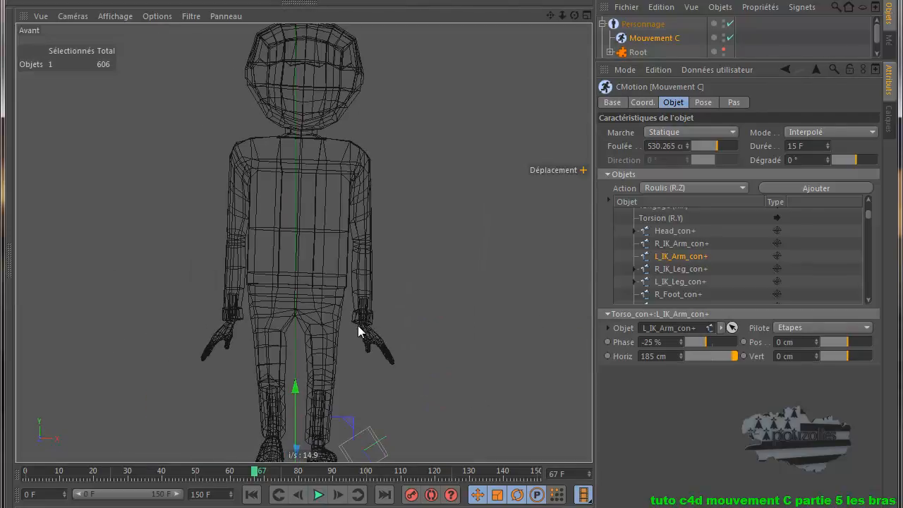
double_click(780, 356)
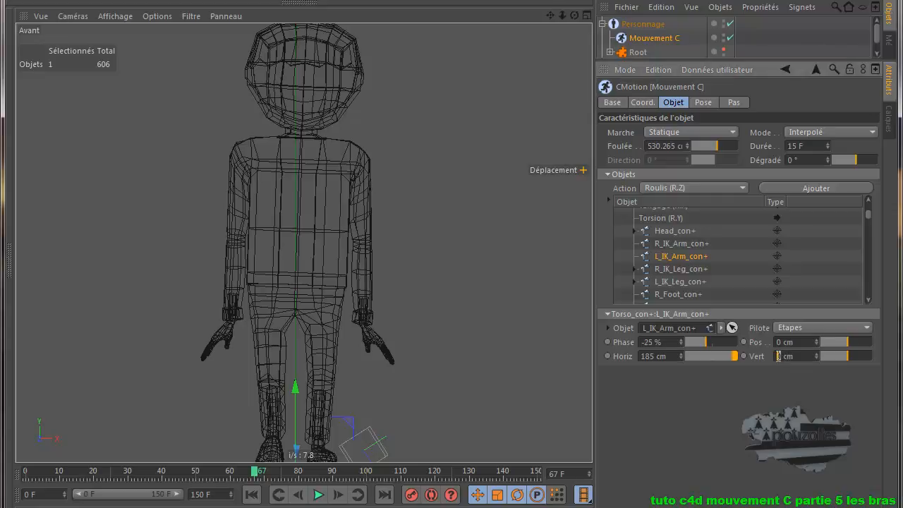
text(300)
key(Return)
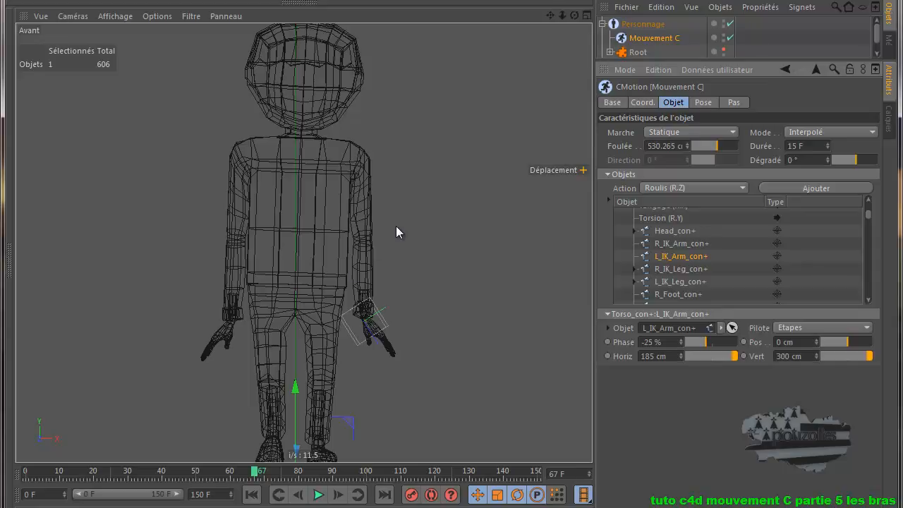
Play the walk cycle in the perspective view from the character's side to examine the arm swing.
middle_click(192, 286)
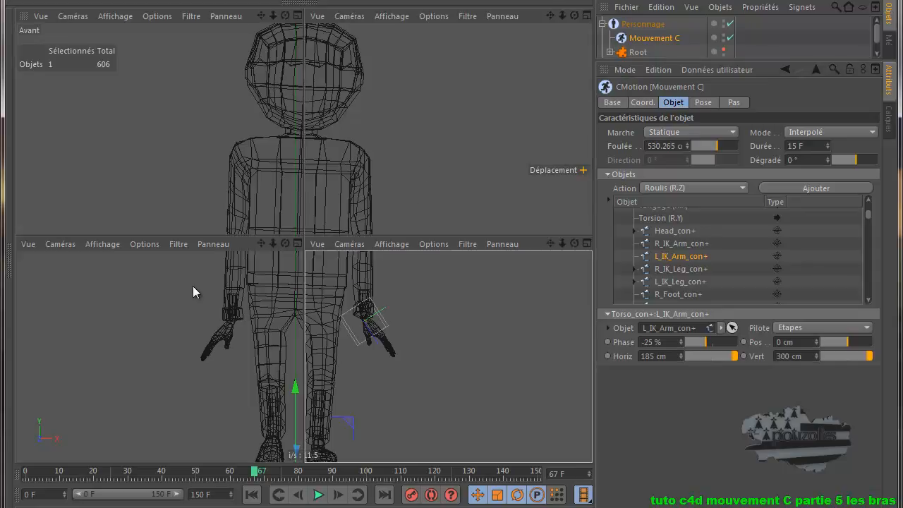
middle_click(233, 185)
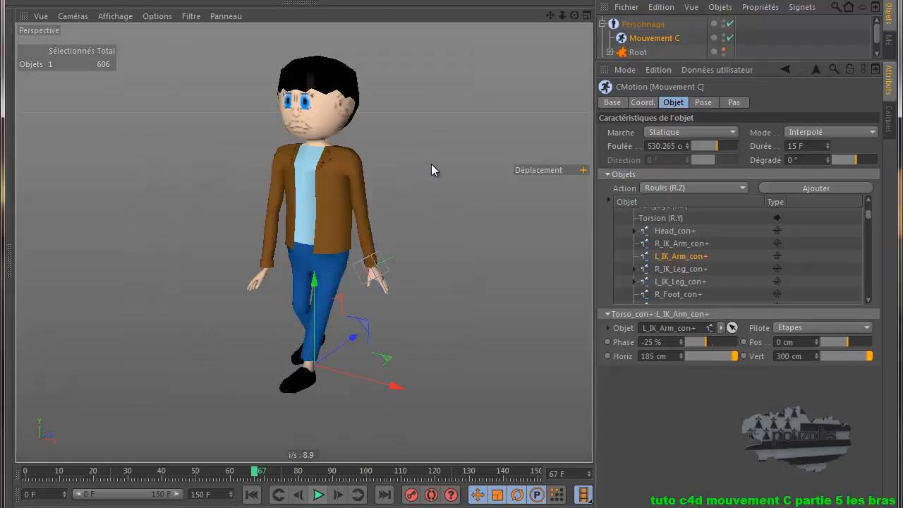
drag(575, 15, 451, 275)
click(318, 494)
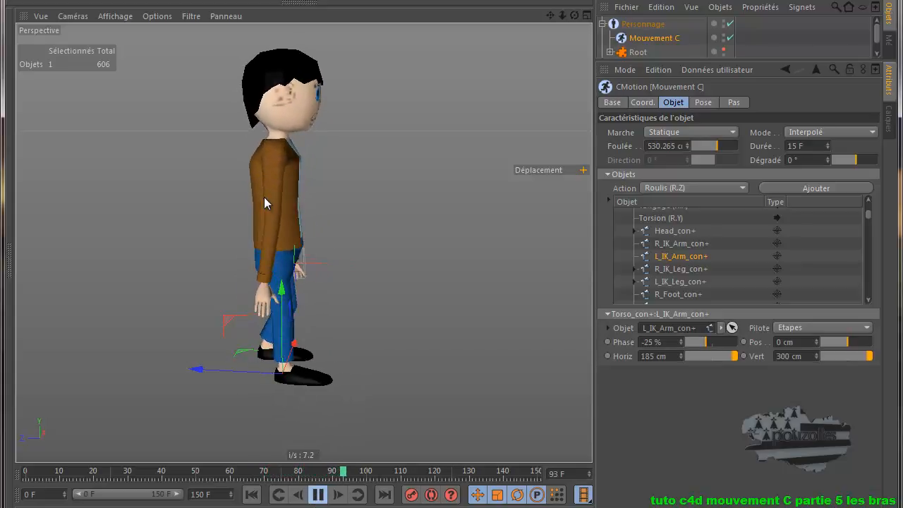
click(317, 495)
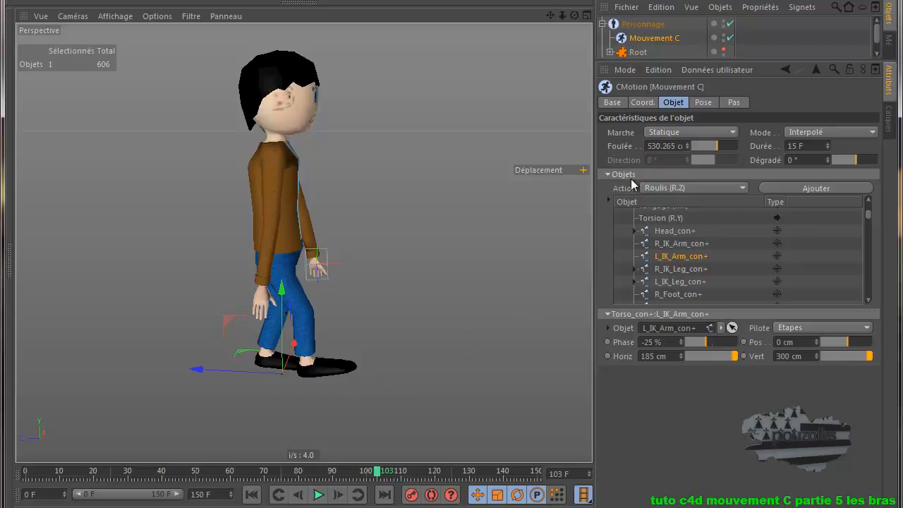
Add an Elévation (P.Y) action to the R_IK_Arm_con+ controller and set the controller's Vert to 300 cm.
click(665, 246)
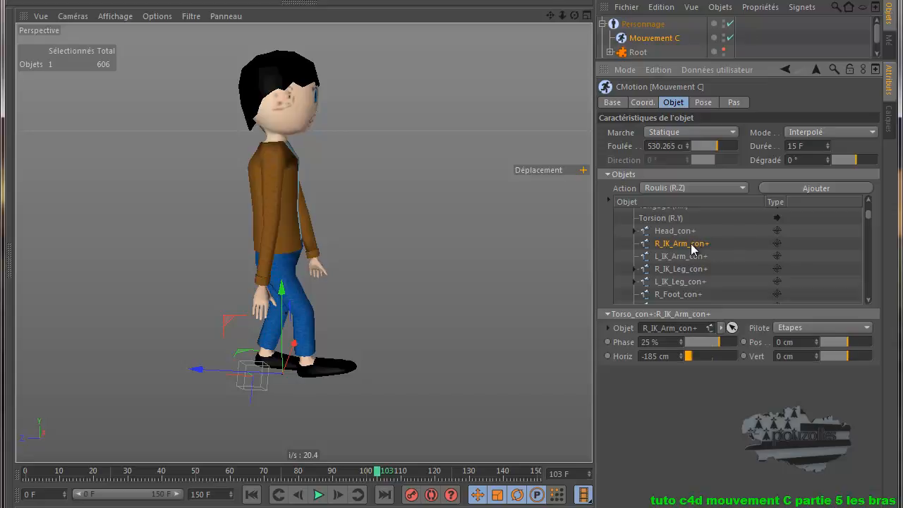
click(680, 194)
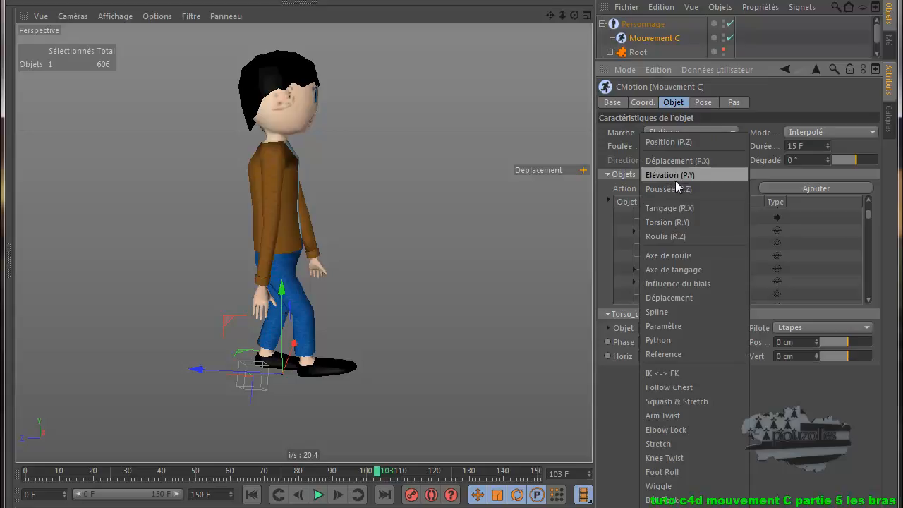
click(673, 175)
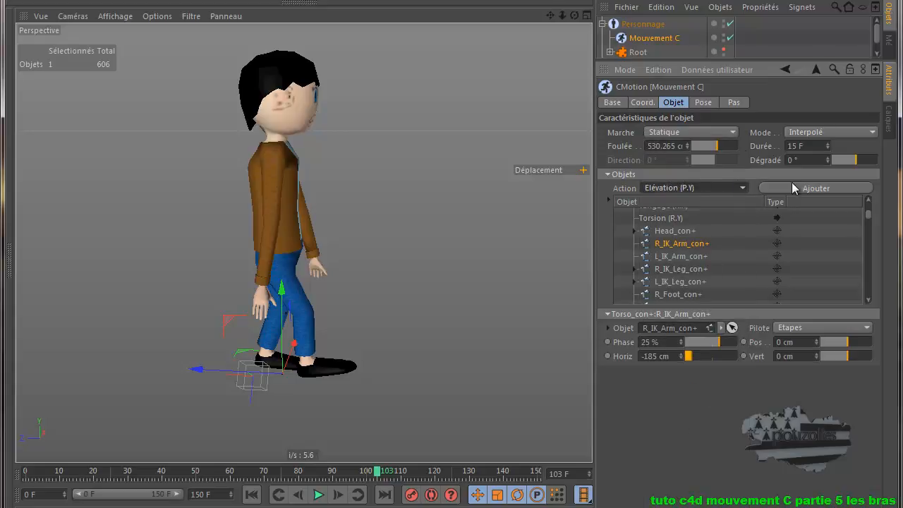
click(816, 188)
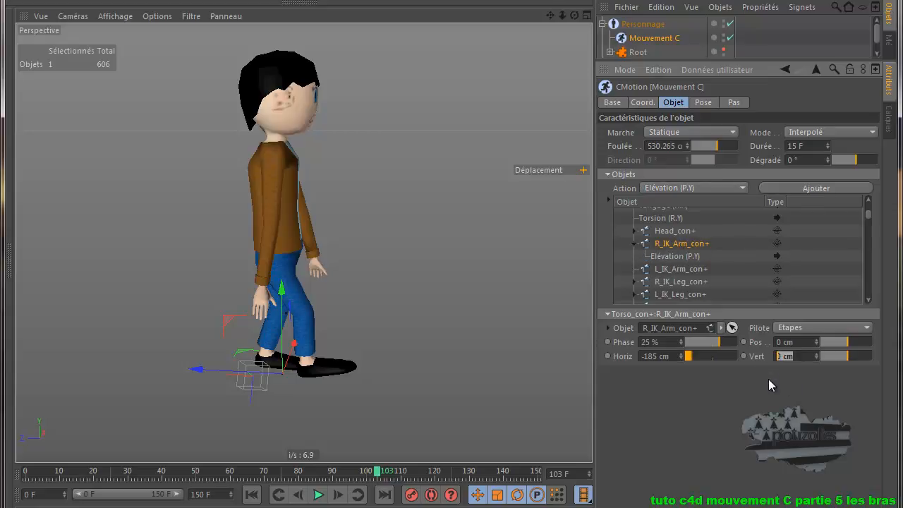
text(300)
key(Return)
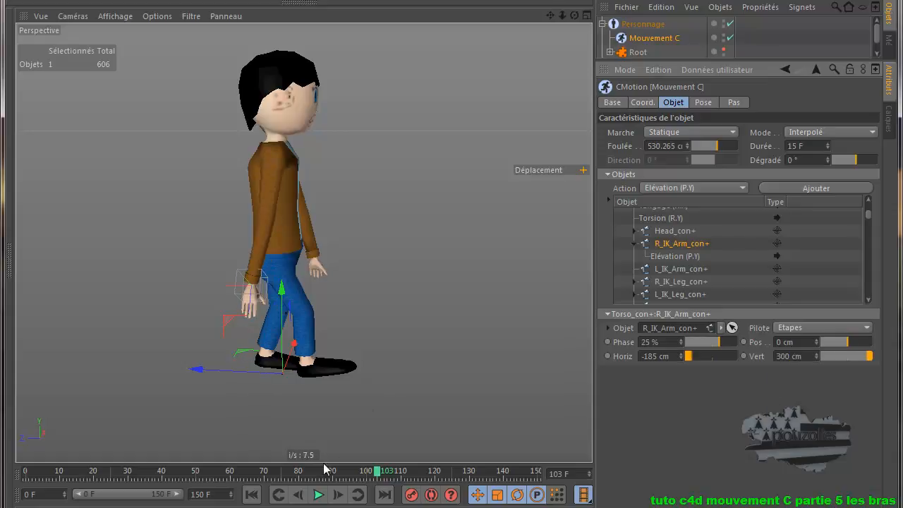
Play the walk cycle briefly and display the curve of the right arm's Elévation (P.Y) action.
click(318, 494)
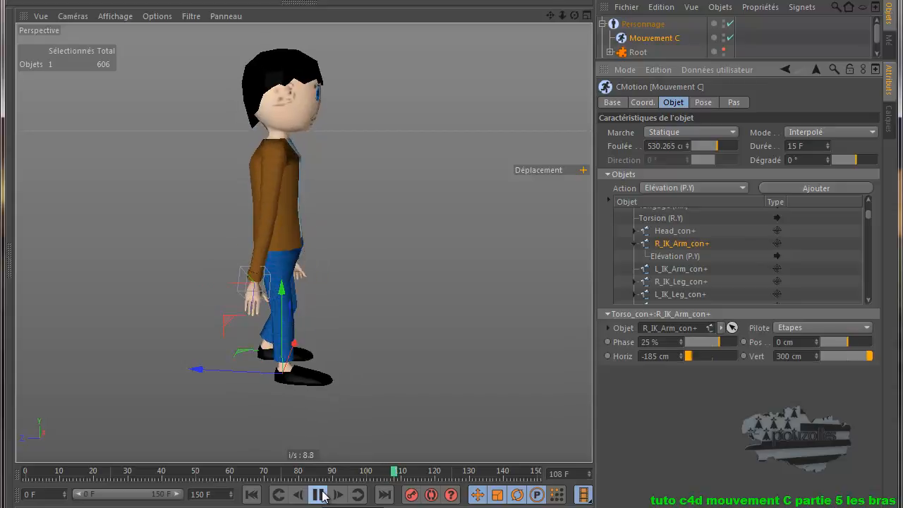
click(318, 494)
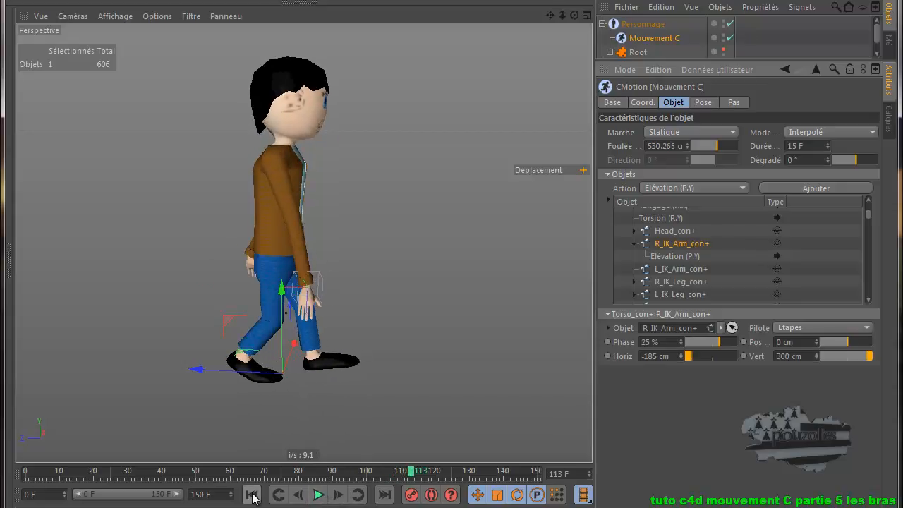
click(670, 255)
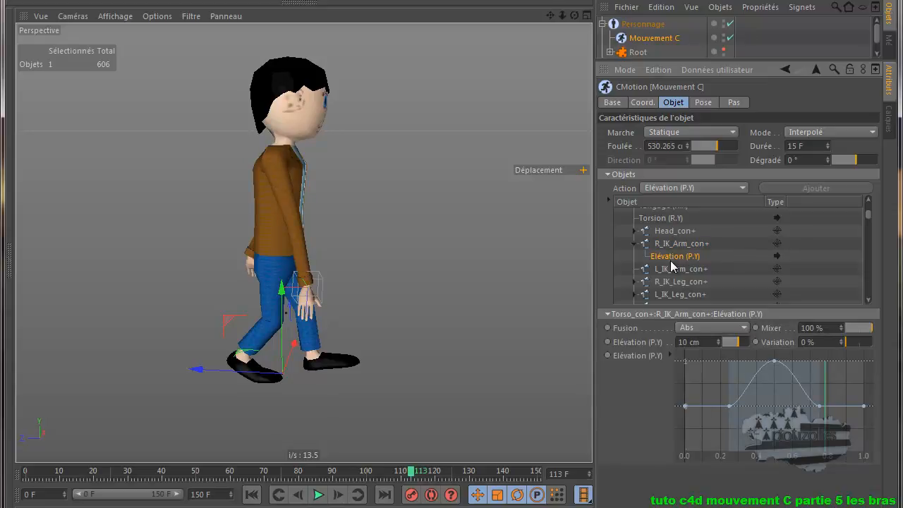
Add a Référence action to L_IK_Arm_con+ and link it to Elévation (P.Y) <Torso_con+/R_IK_Arm_con+>.
click(670, 269)
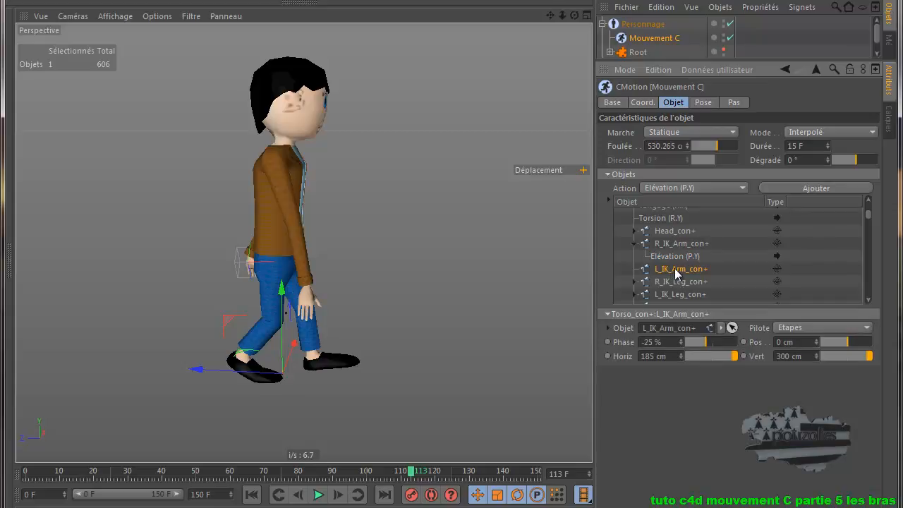
click(694, 187)
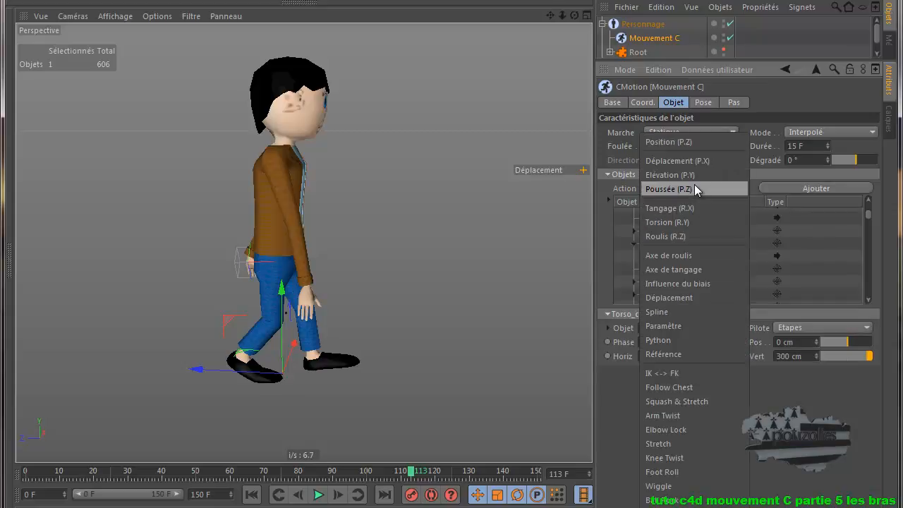
click(669, 354)
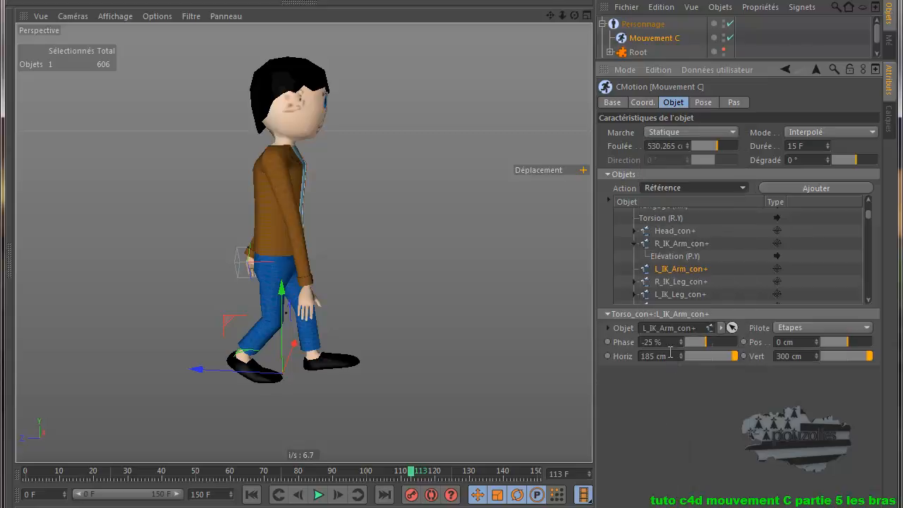
click(806, 188)
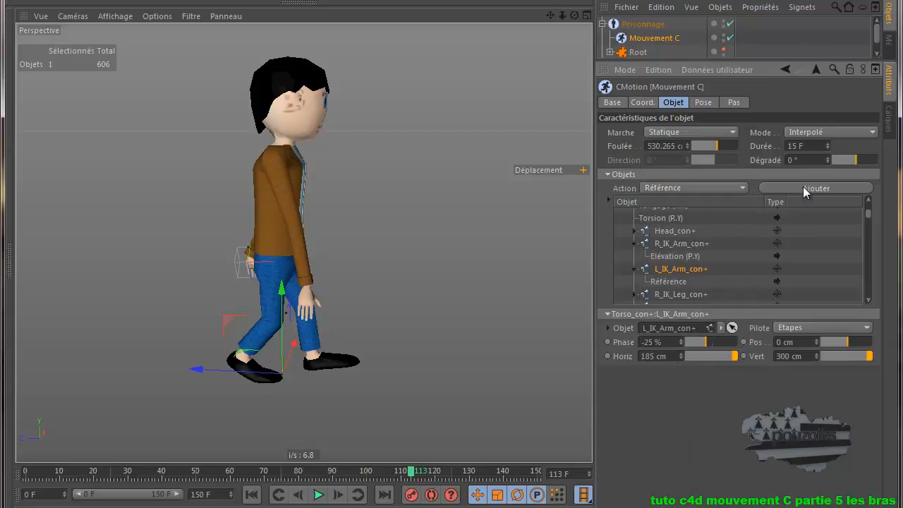
click(667, 281)
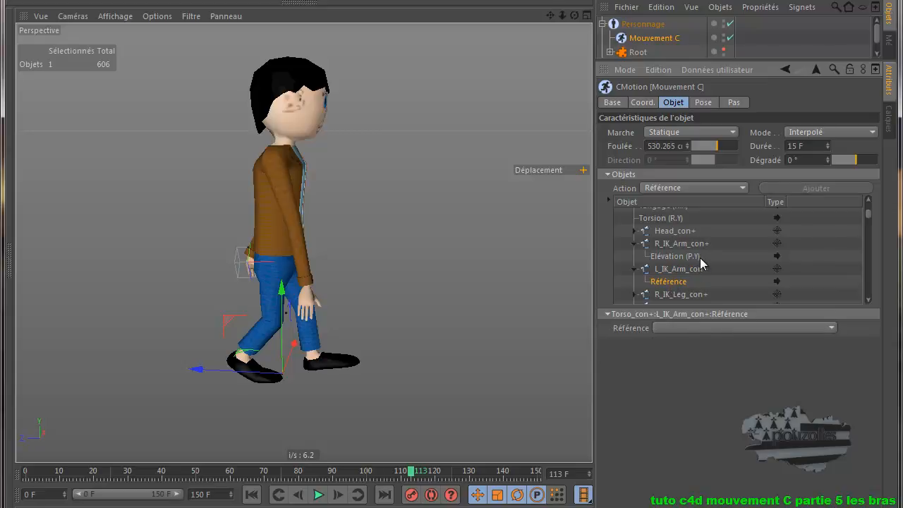
click(702, 327)
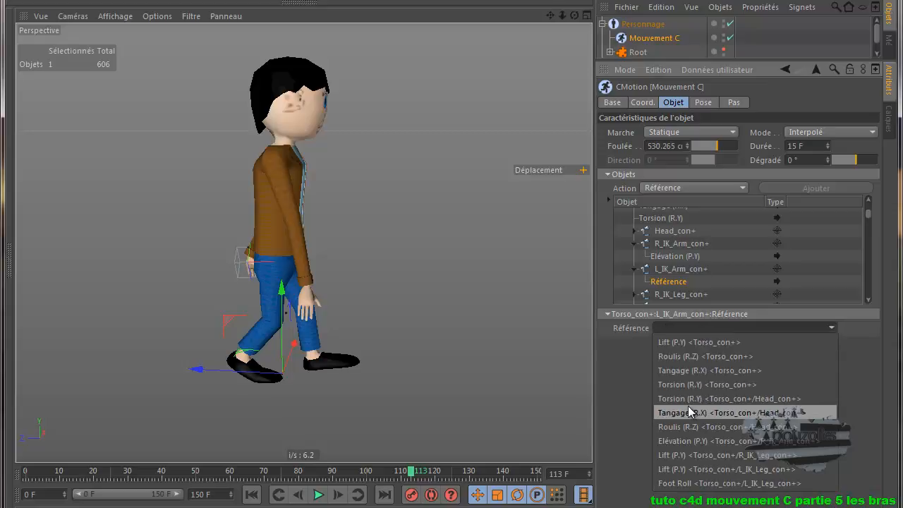
click(690, 440)
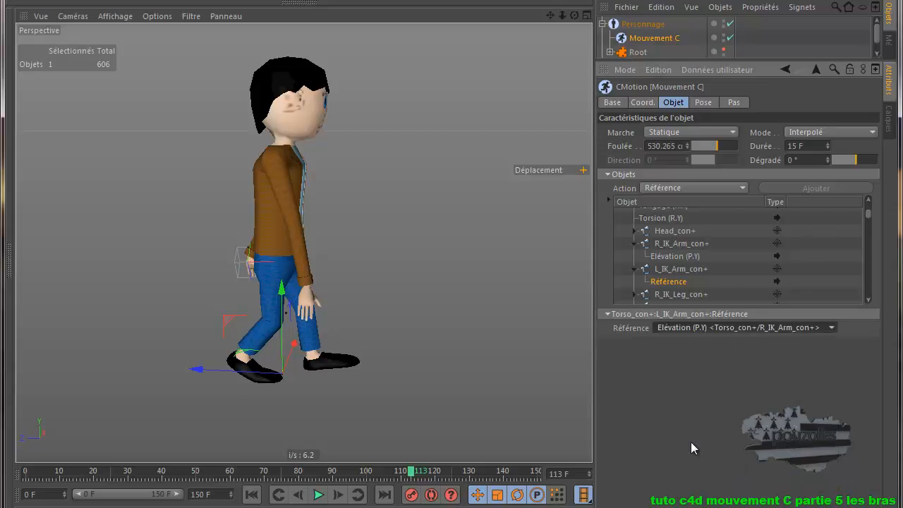
Delete the three middle points of the R_IK_Arm_con+ Elévation (P.Y) curve, keeping only its two end points.
click(675, 244)
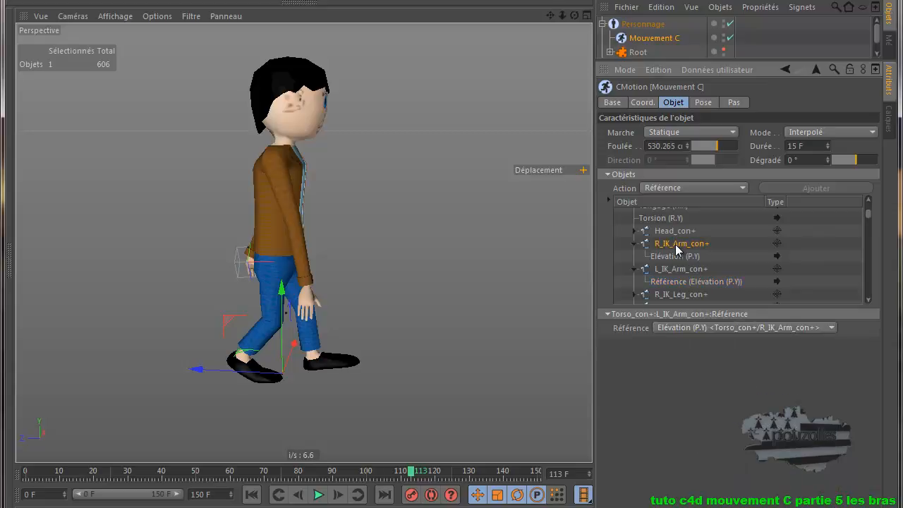
click(685, 281)
click(677, 257)
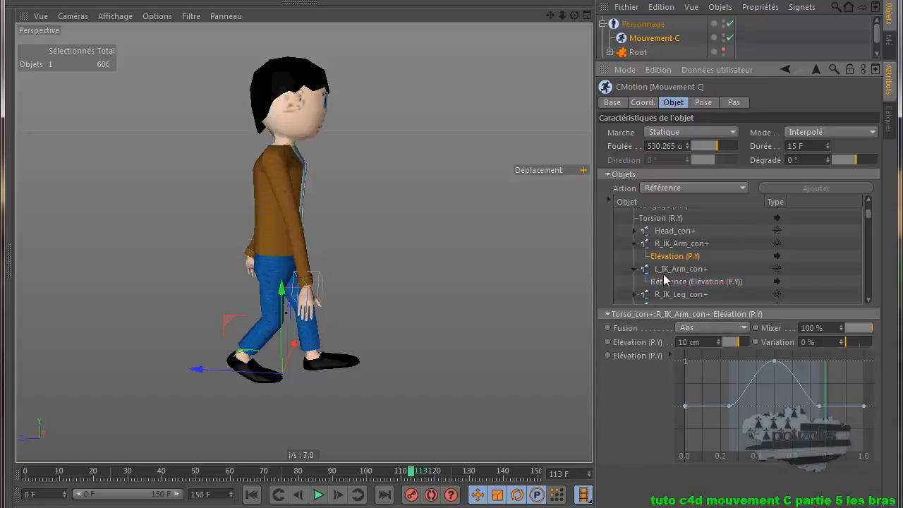
drag(761, 387, 729, 416)
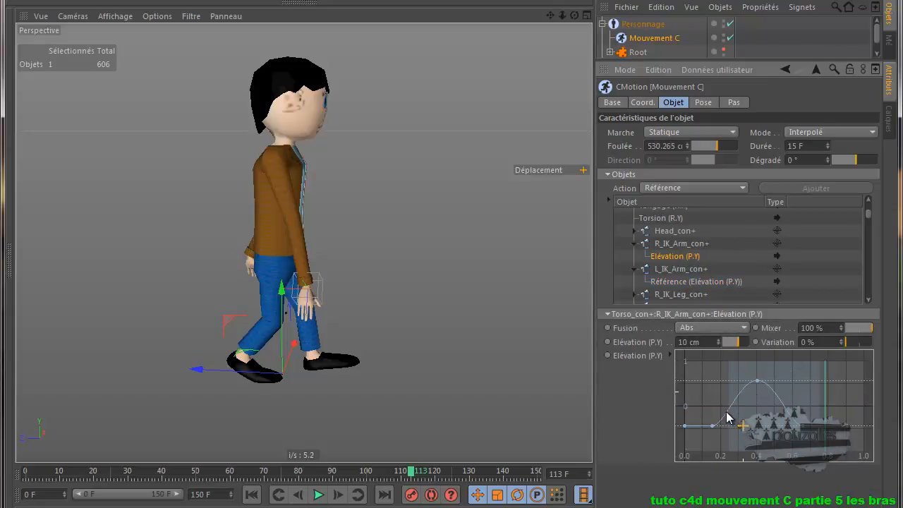
click(41, 16)
click(81, 16)
drag(717, 394, 830, 422)
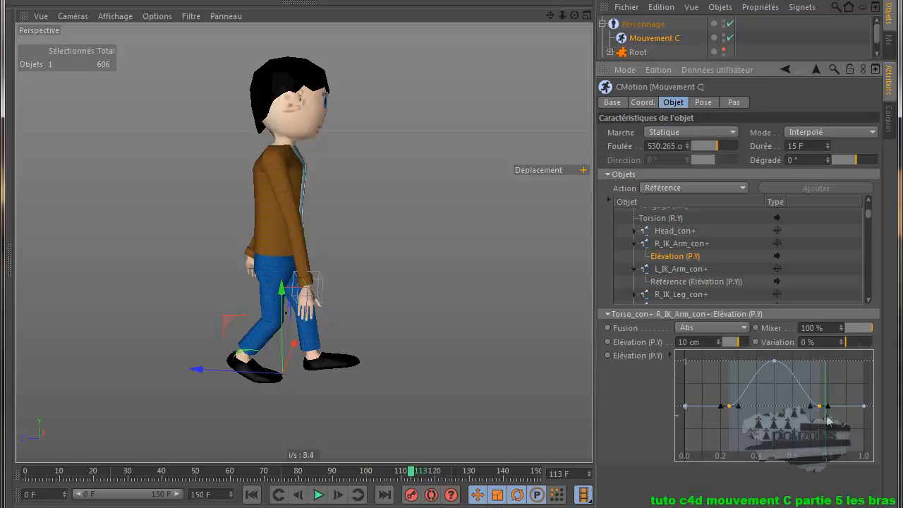
key(Delete)
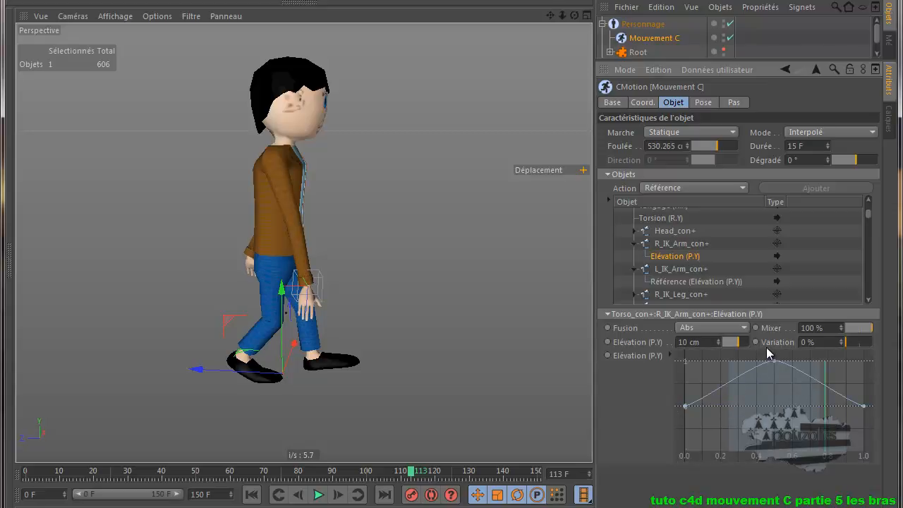
drag(782, 368, 782, 369)
key(Delete)
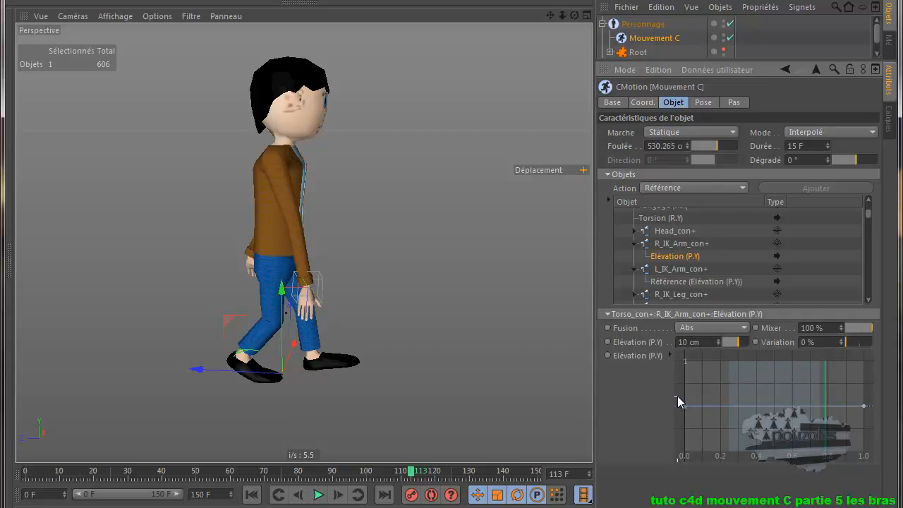
Raise both end points of the Elévation (P.Y) curve to 1 and add two middle points near 0.3 and 0.6, lowered to about 0.2.
drag(677, 401, 873, 417)
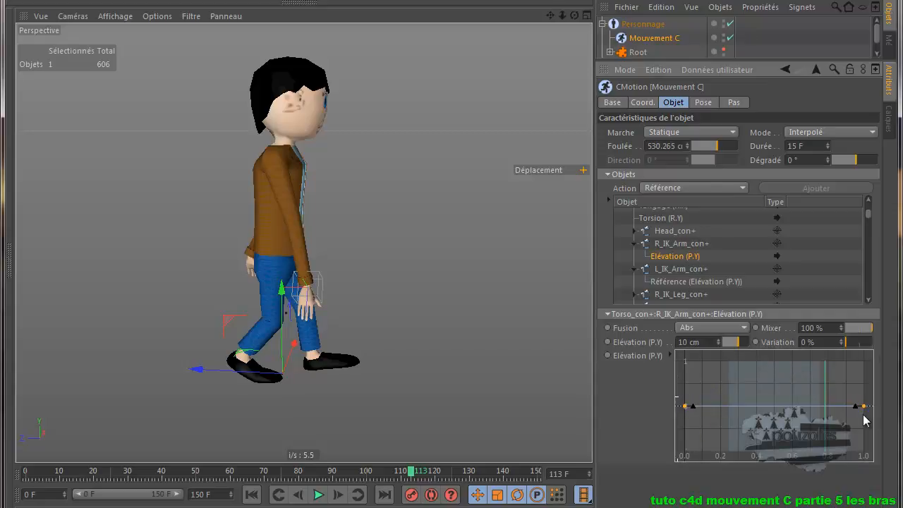
drag(683, 408, 686, 366)
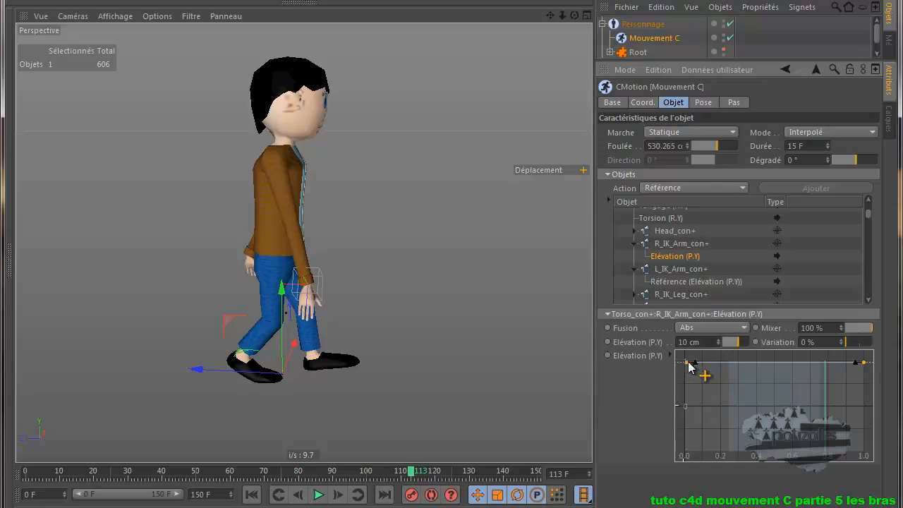
ctrl+click(740, 362)
ctrl+click(793, 362)
shift+click(732, 357)
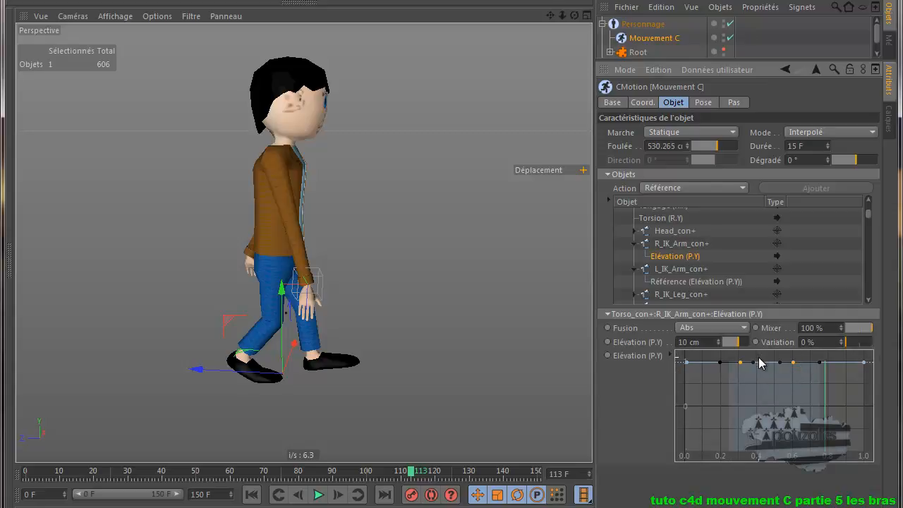
drag(740, 363, 743, 399)
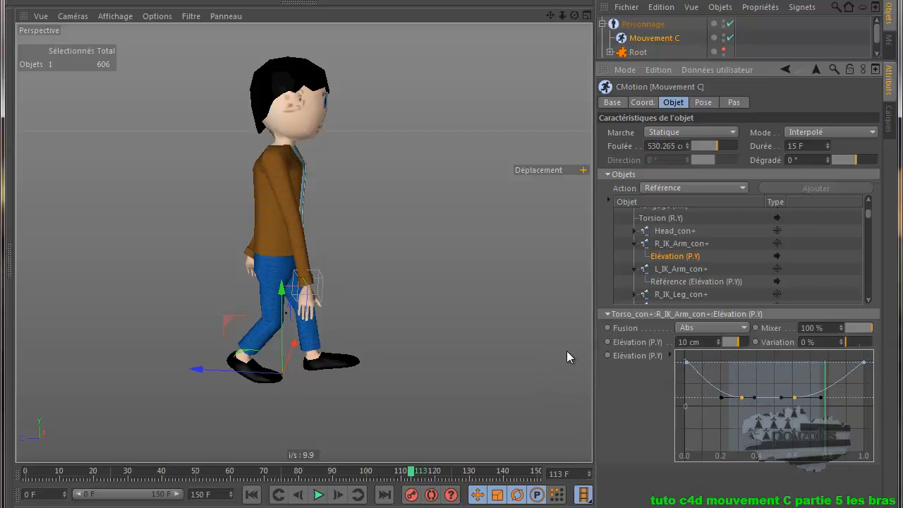
Set the Elévation (P.Y) of R_IK_Arm_con+ to 100 cm, playing the walk cycle before and after the change to check the arm movement.
click(318, 495)
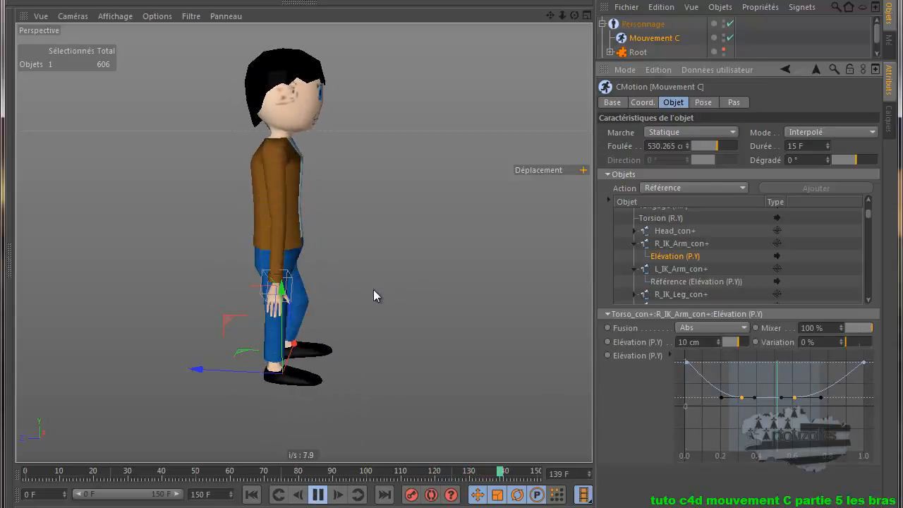
click(318, 495)
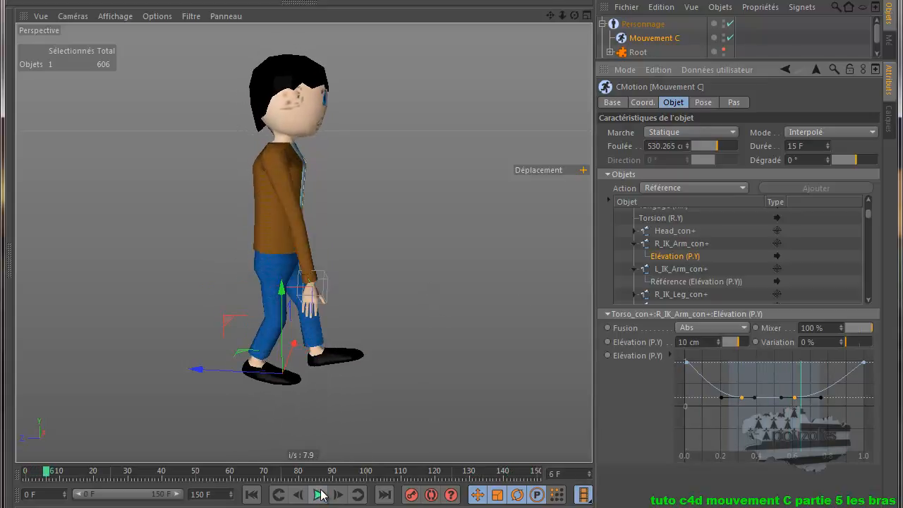
key(f)
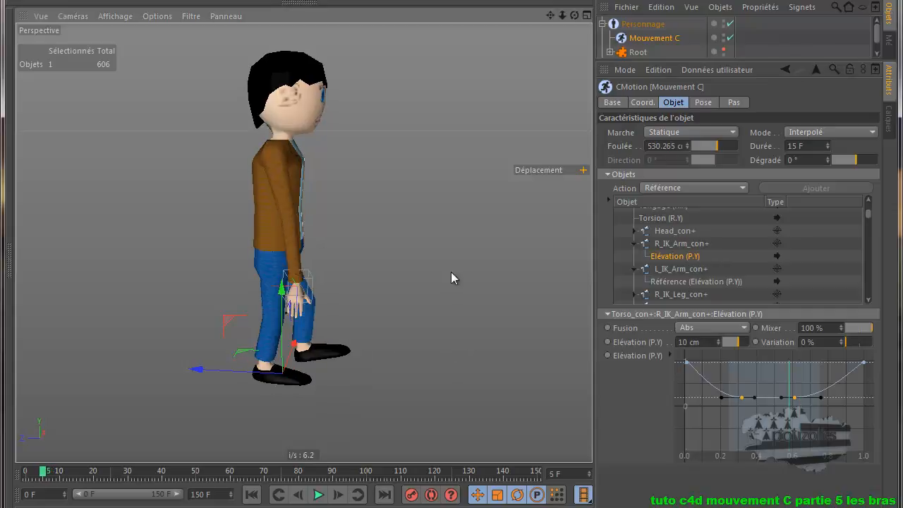
key(f)
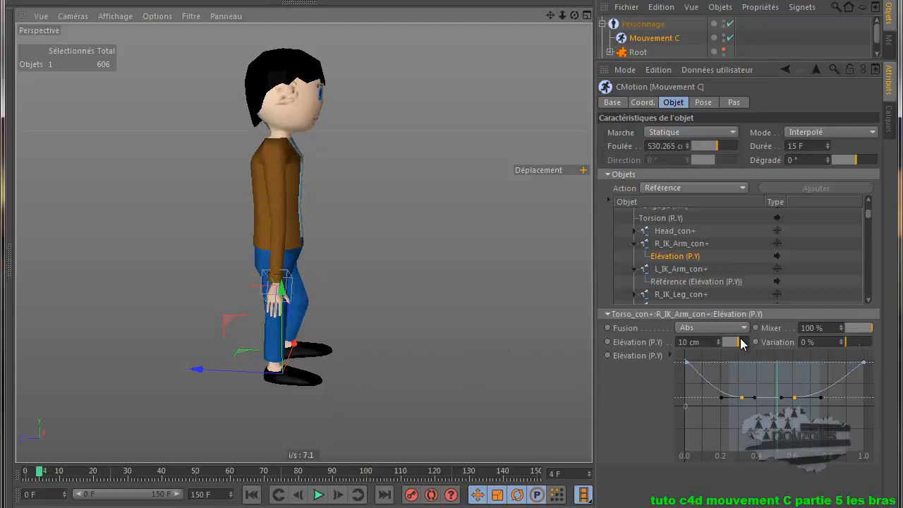
drag(740, 339, 753, 339)
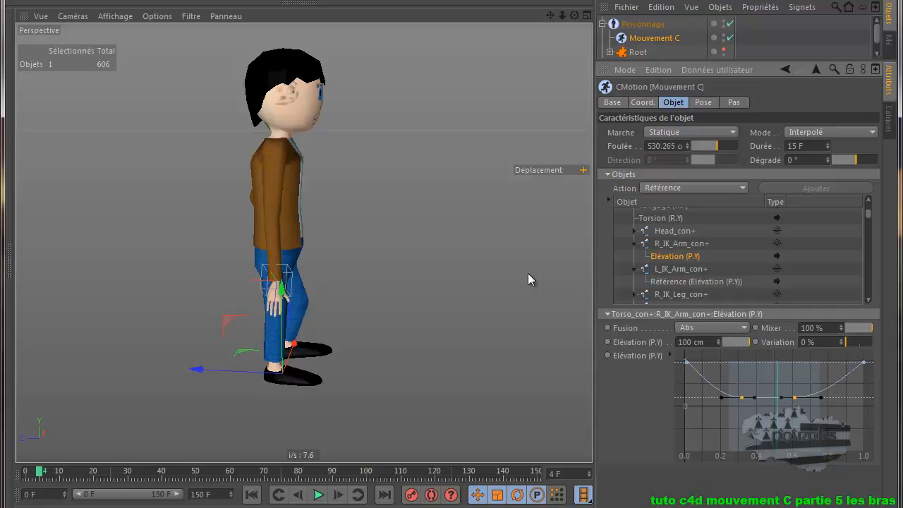
click(318, 494)
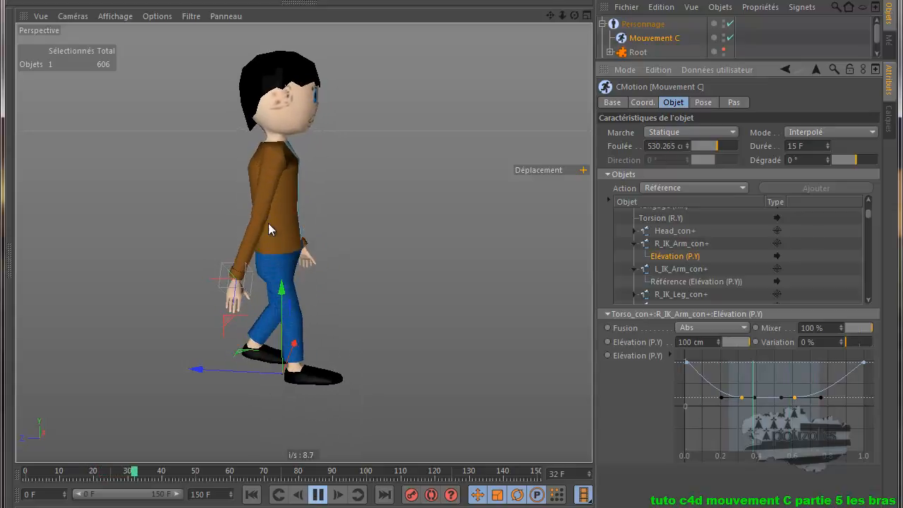
click(316, 494)
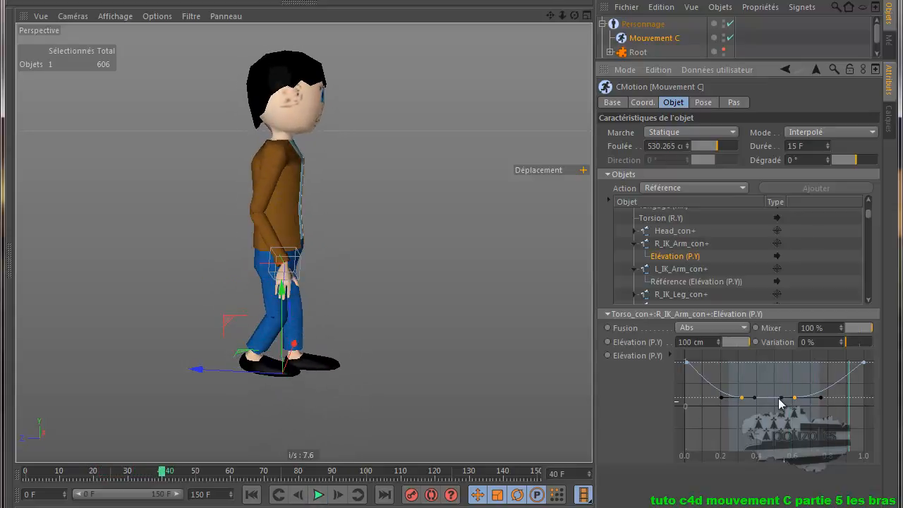
Soften the Elévation (P.Y) curve during playback by lowering its end points to about 0.75 and raising its two middle points to about 0.4.
drag(679, 356, 873, 373)
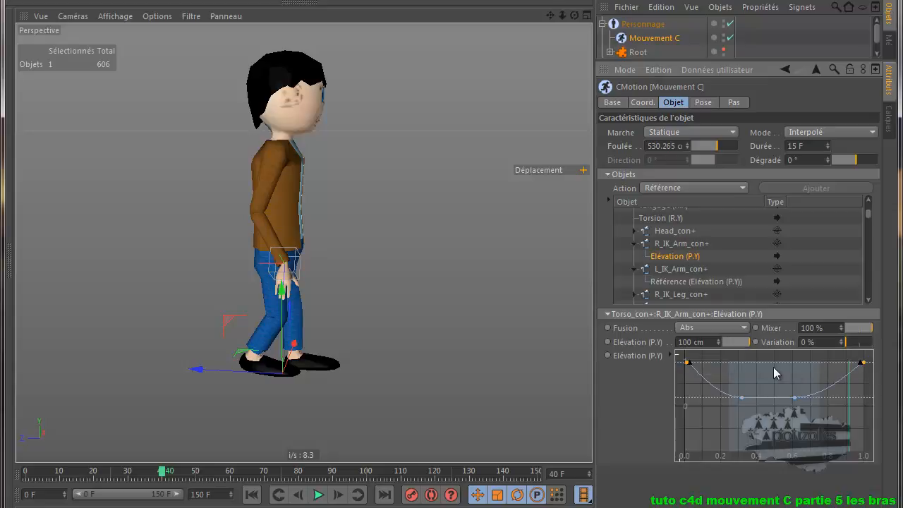
mouse_move(688, 365)
mouse_down()
mouse_move(685, 380)
mouse_move(692, 371)
mouse_move(684, 372)
mouse_up()
click(318, 496)
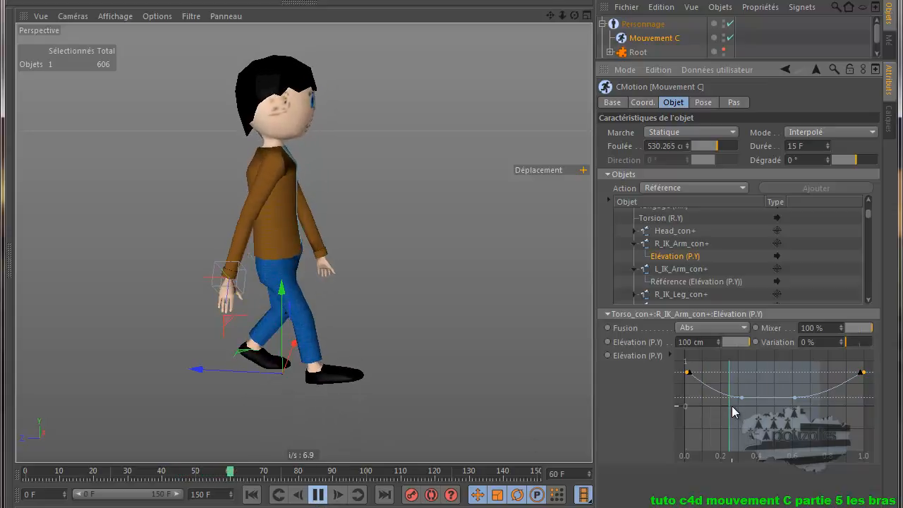
drag(729, 386, 815, 410)
drag(743, 403, 744, 394)
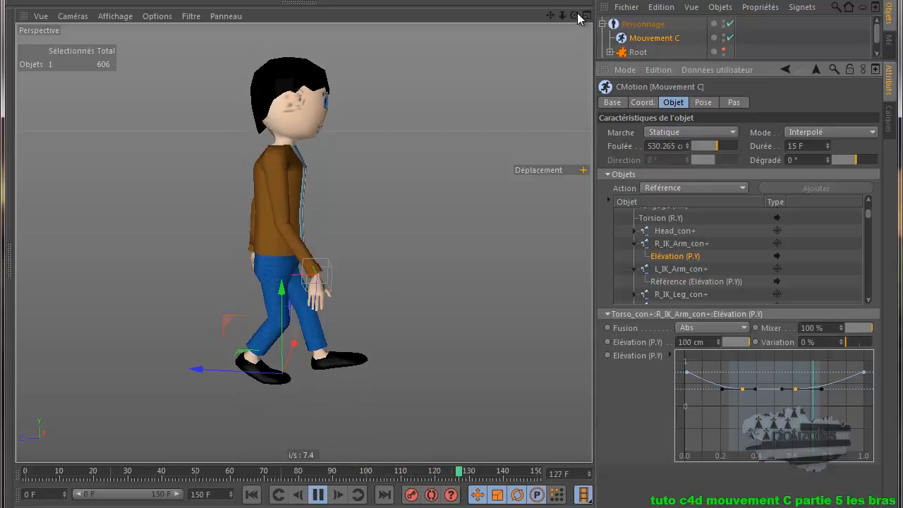
mouse_move(443, 272)
alt+mouse_down()
mouse_move(434, 277)
mouse_move(442, 271)
alt+mouse_up()
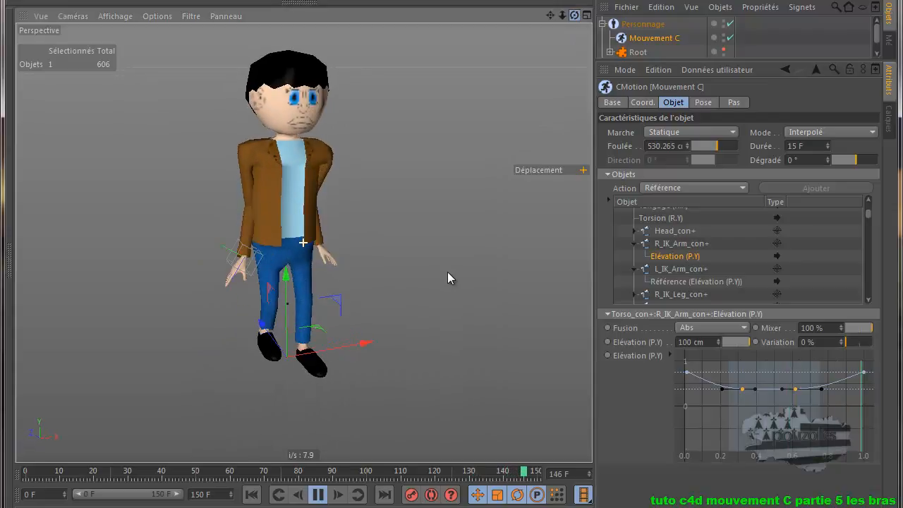
alt+drag(452, 267, 450, 266)
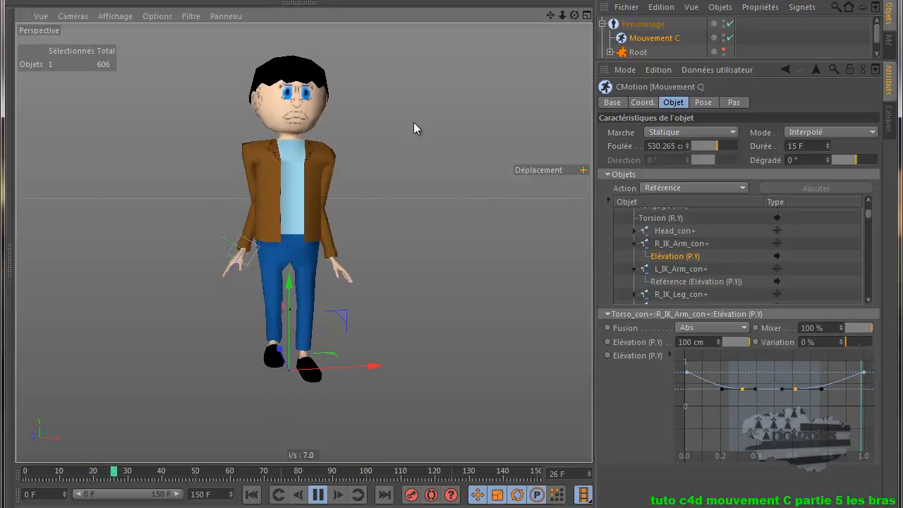
drag(574, 15, 452, 271)
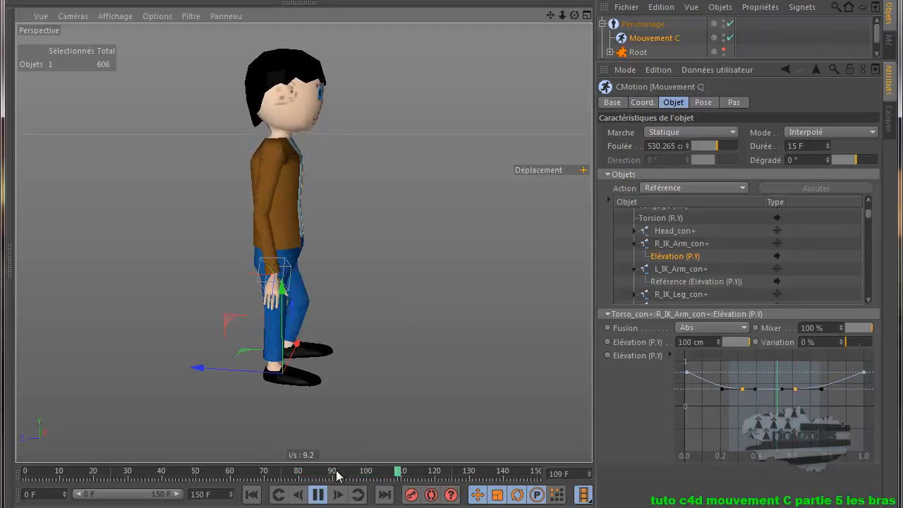
click(318, 494)
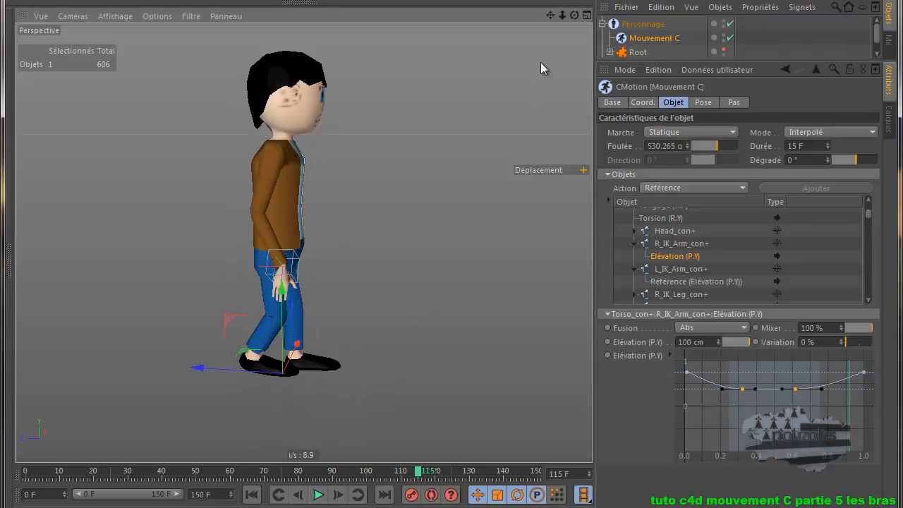
Set the Elbow Lock of R_IK_Arm_con+ to 43 in its IK Arm Controls, checking the elbow in the front view.
drag(575, 15, 452, 272)
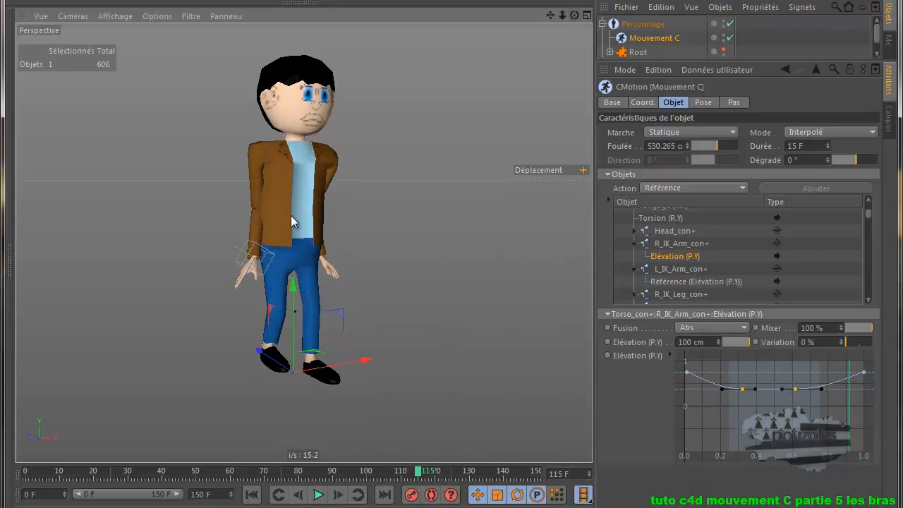
scroll(272, 214, up, 2)
scroll(272, 213, up, 3)
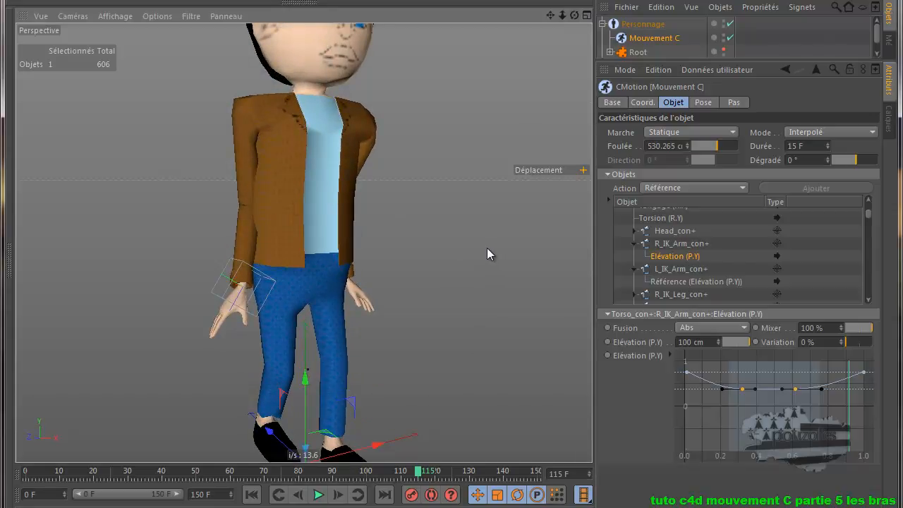
click(667, 243)
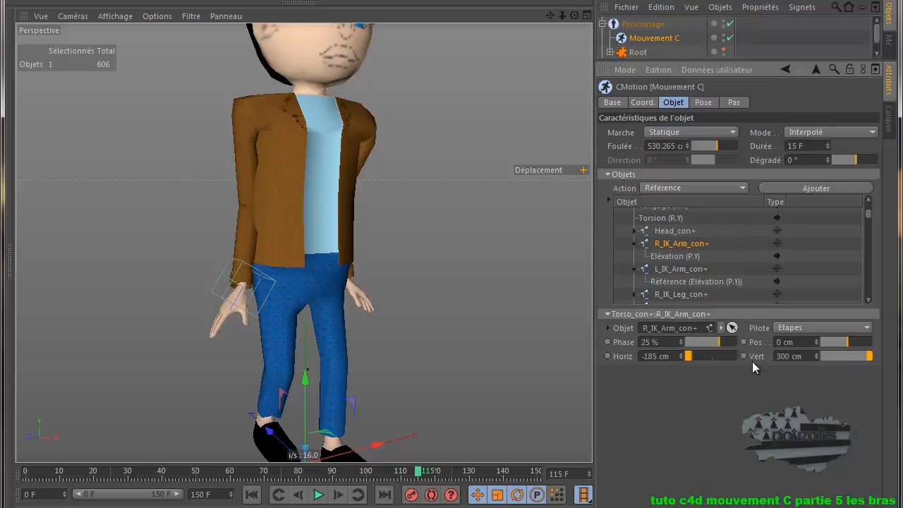
click(607, 328)
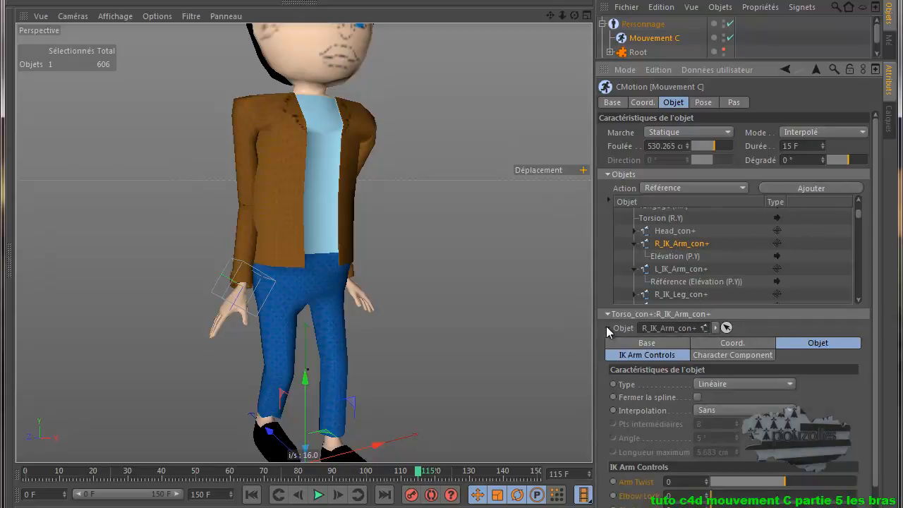
scroll(745, 233, down, 2)
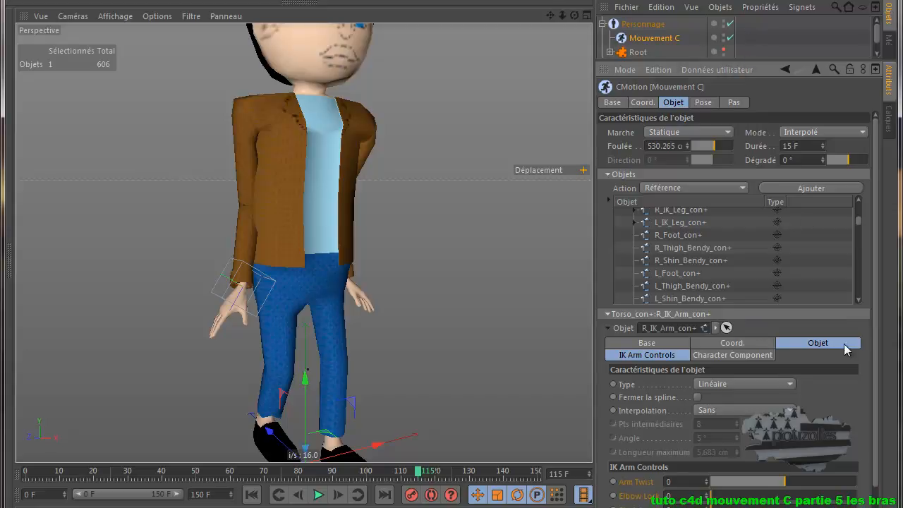
scroll(874, 418, down, 3)
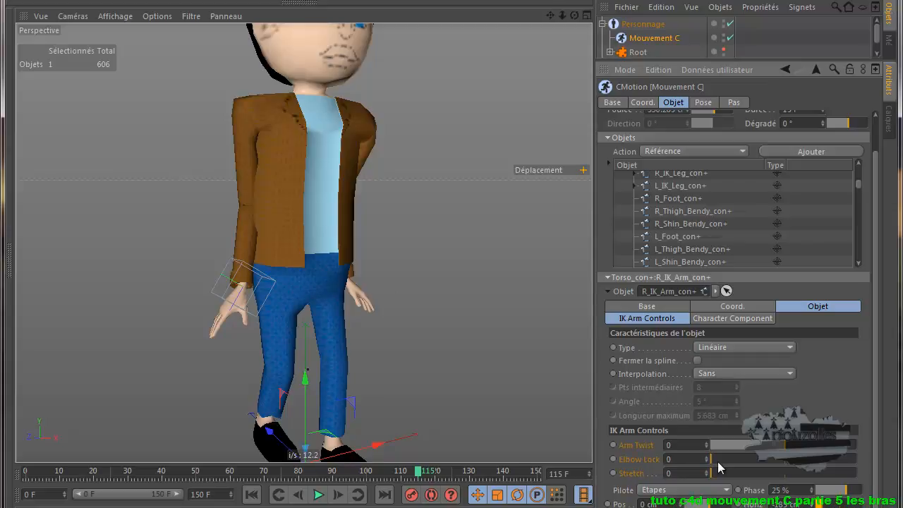
drag(711, 466, 807, 466)
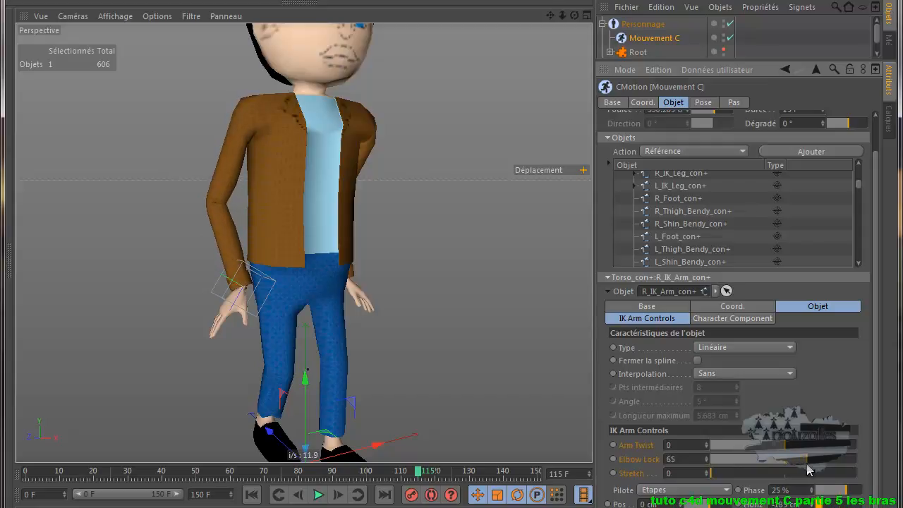
middle_click(457, 361)
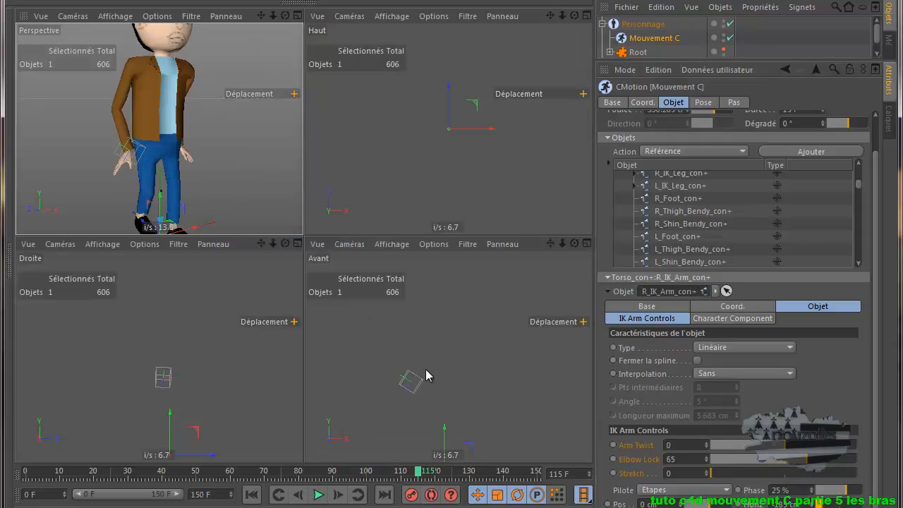
middle_click(393, 394)
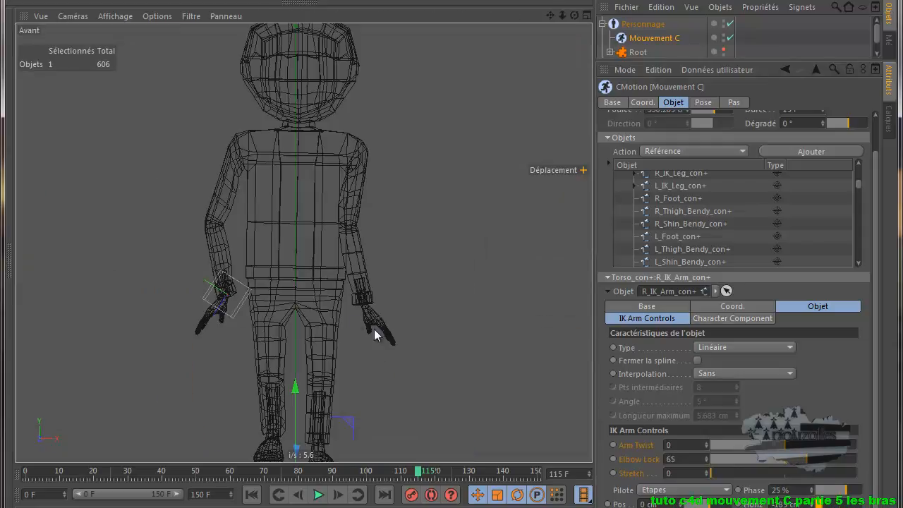
drag(807, 459, 774, 459)
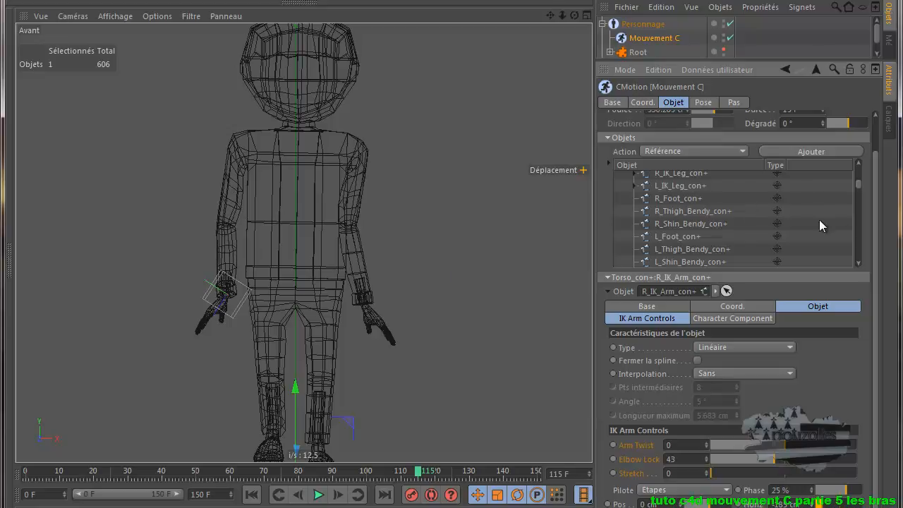
Set the Elbow Lock of L_IK_Arm_con+ to 43 in its IK Arm Controls.
drag(860, 182, 859, 176)
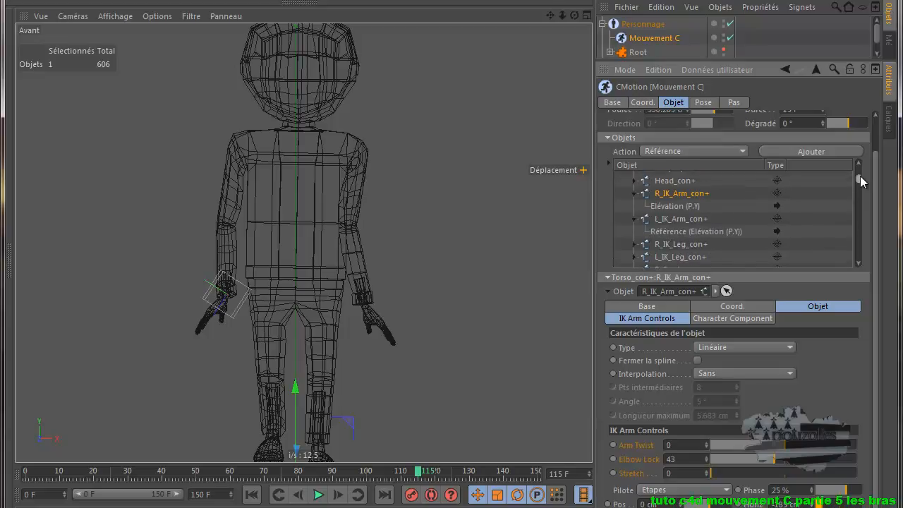
click(678, 220)
click(608, 327)
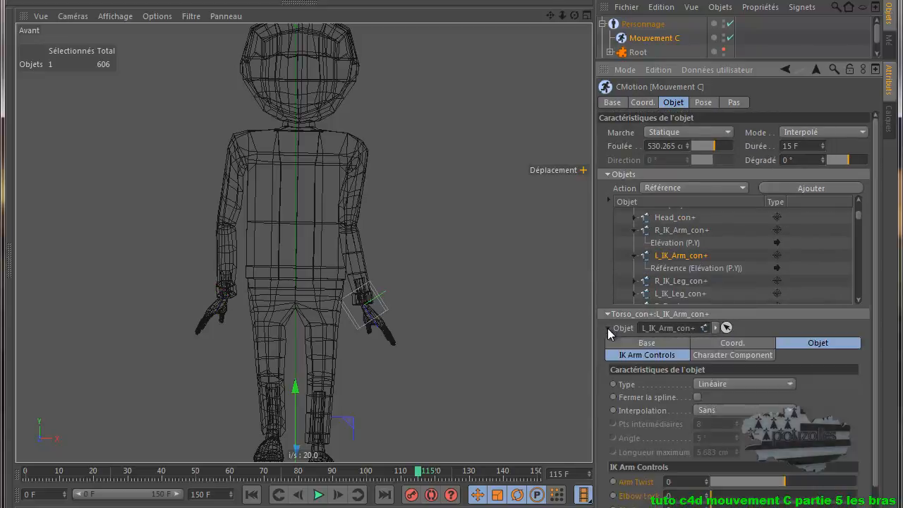
scroll(718, 481, down, 1)
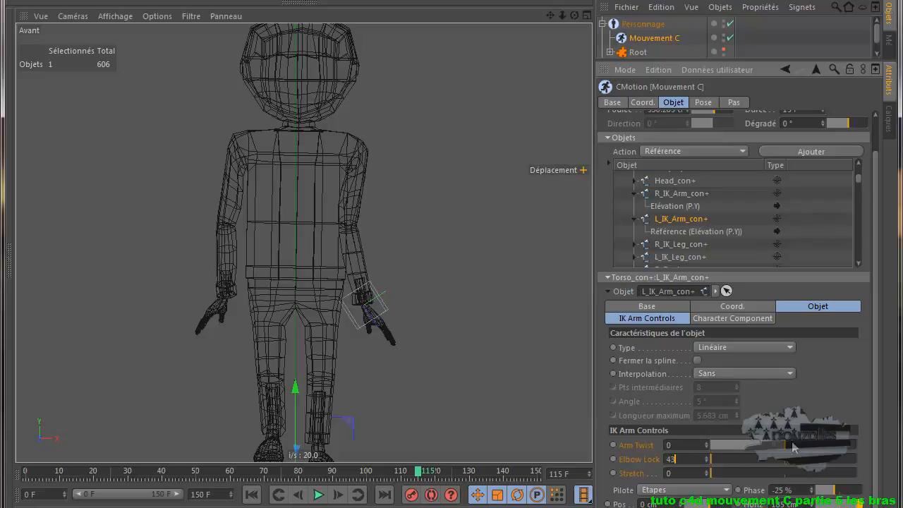
key(Return)
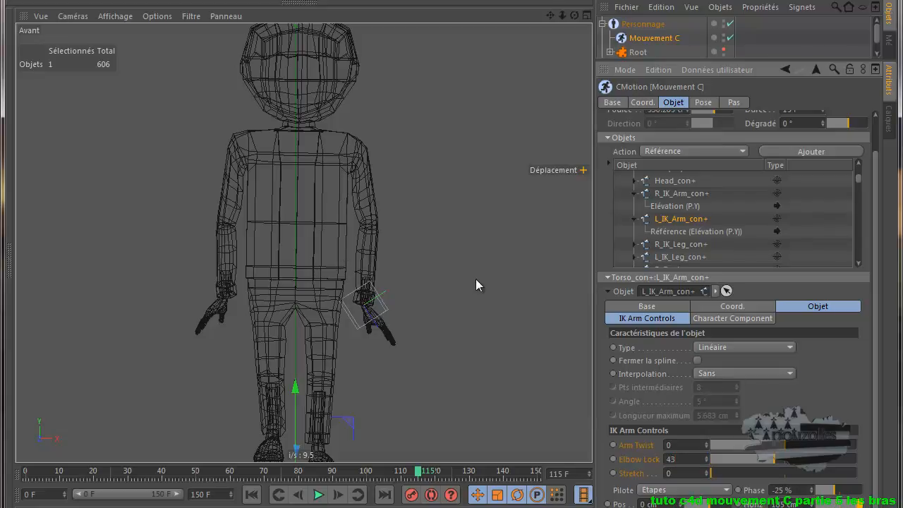
Play the walk cycle in the perspective view from the character's left side to check the arm swing, and stop it.
middle_click(151, 203)
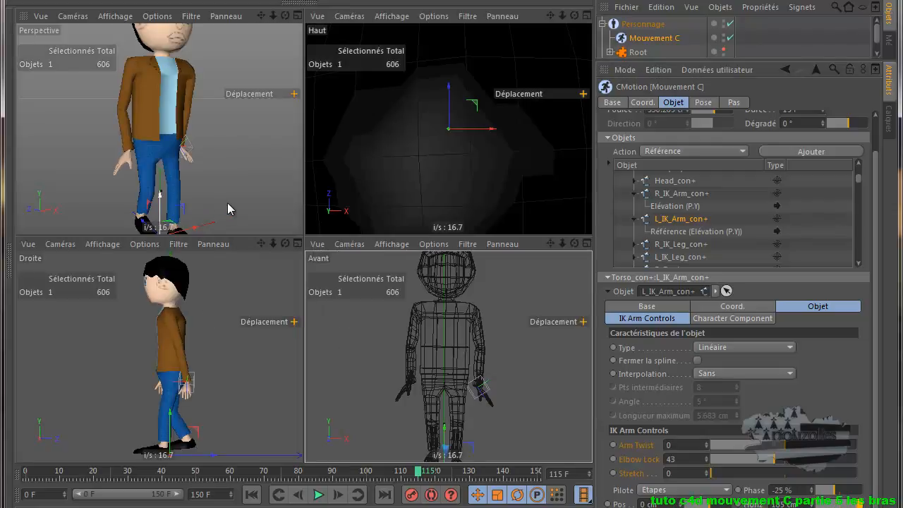
middle_click(227, 202)
drag(574, 15, 449, 271)
click(316, 496)
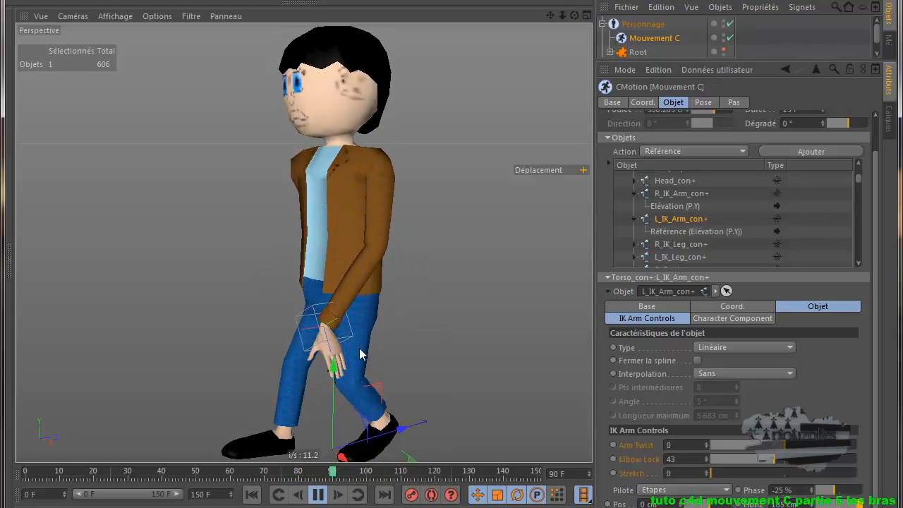
click(317, 495)
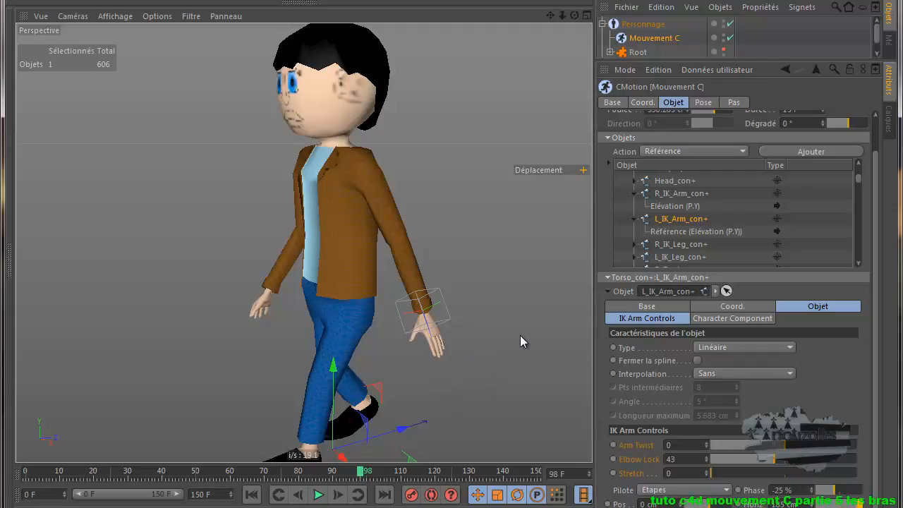
Play the walk cycle with the whole character in view, stop it and return to frame 0.
scroll(520, 335, down, 2)
click(318, 495)
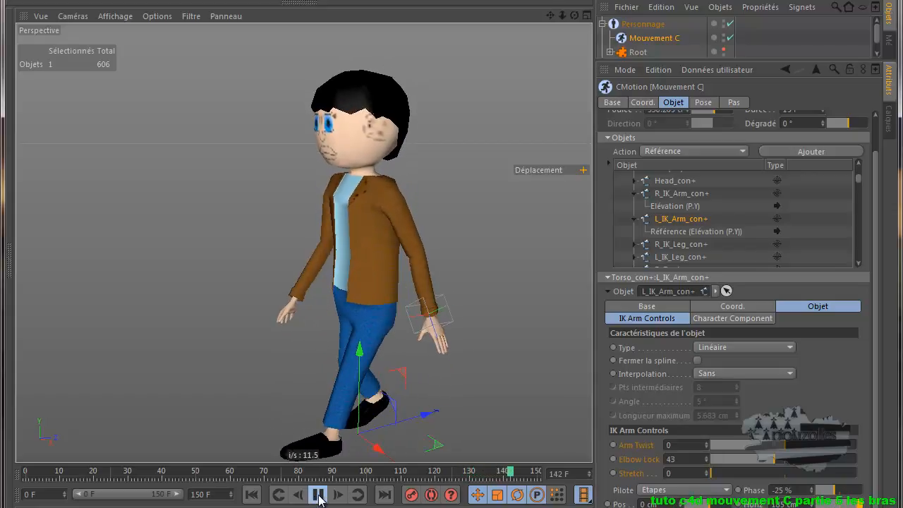
click(318, 498)
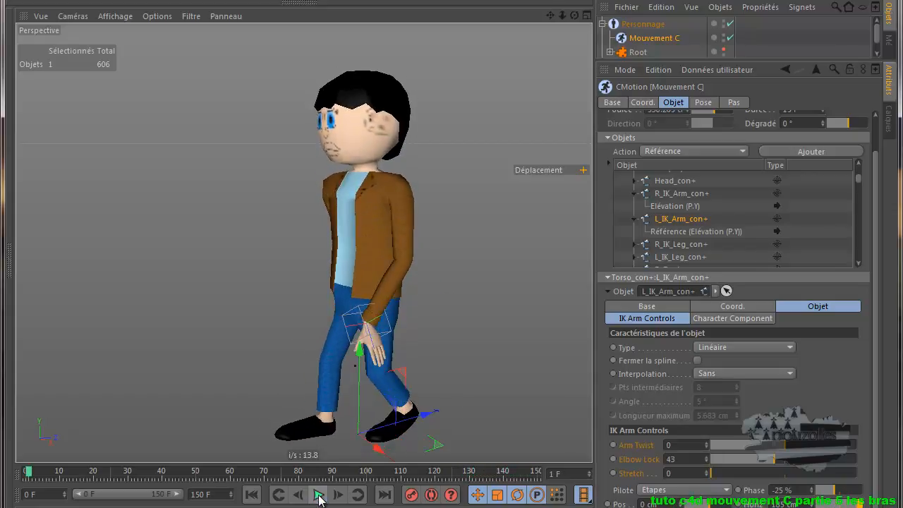
click(252, 495)
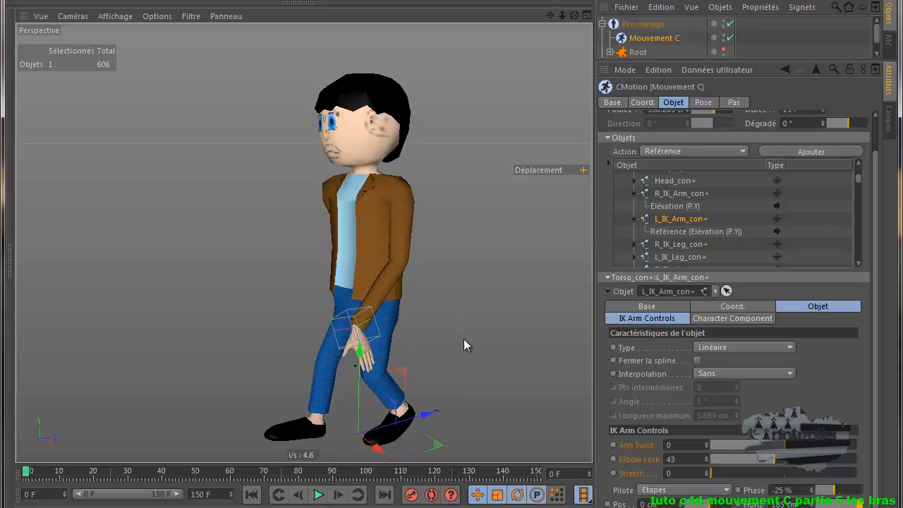
Collapse the object settings of L_IK_Arm_con+ and R_IK_Arm_con+, and choose Poussée (P.Z) as the action for R_IK_Arm_con+.
click(607, 293)
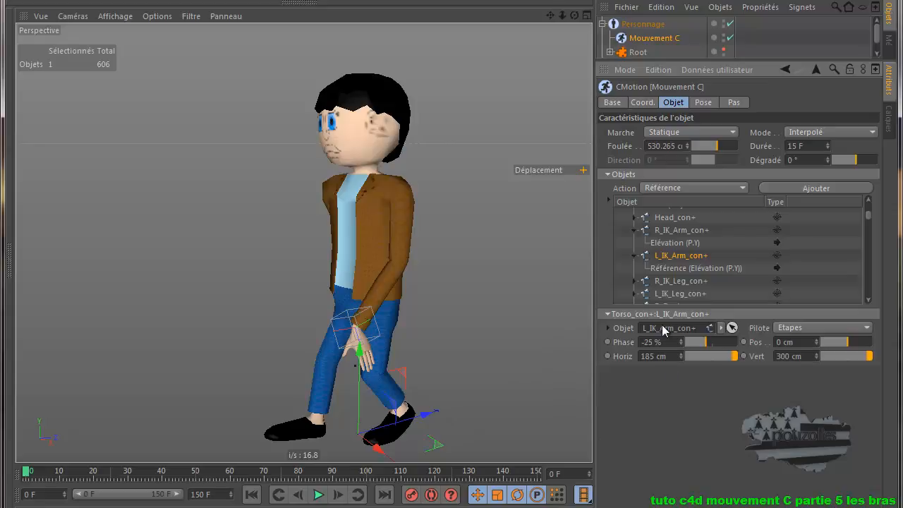
click(672, 233)
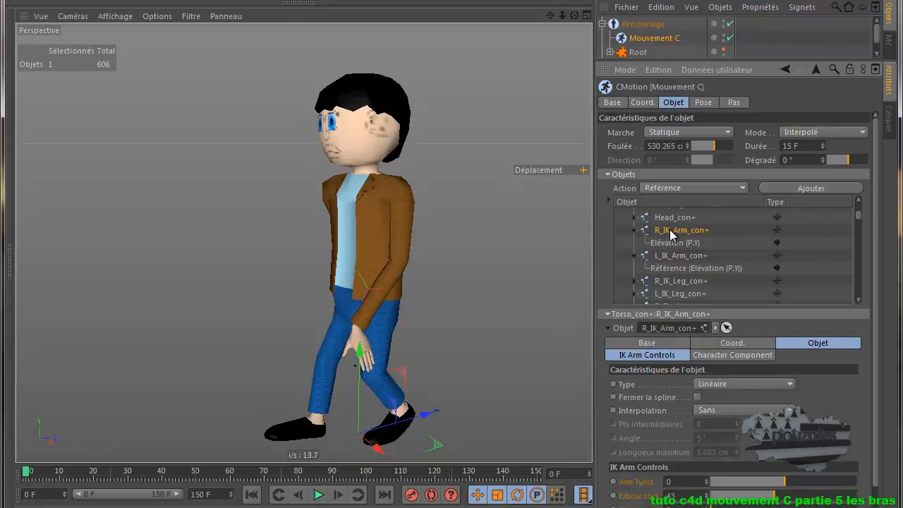
click(608, 328)
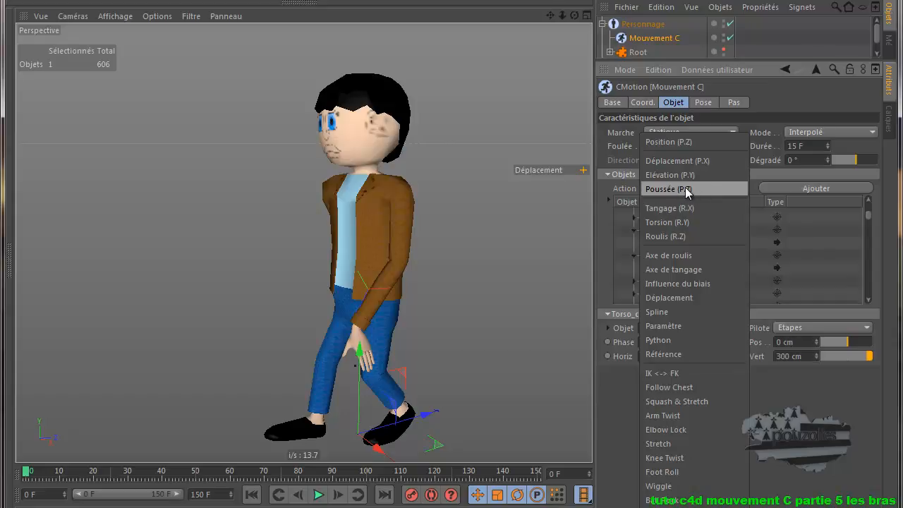
click(688, 190)
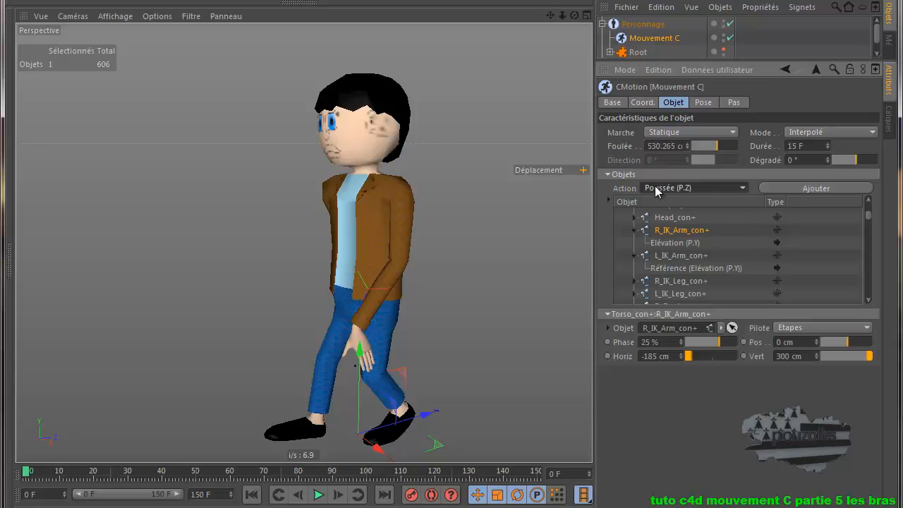
Try Aucun as the Pilote of R_IK_Arm_con+, check the arm from the front, and set it back to Etapes.
click(801, 327)
click(795, 341)
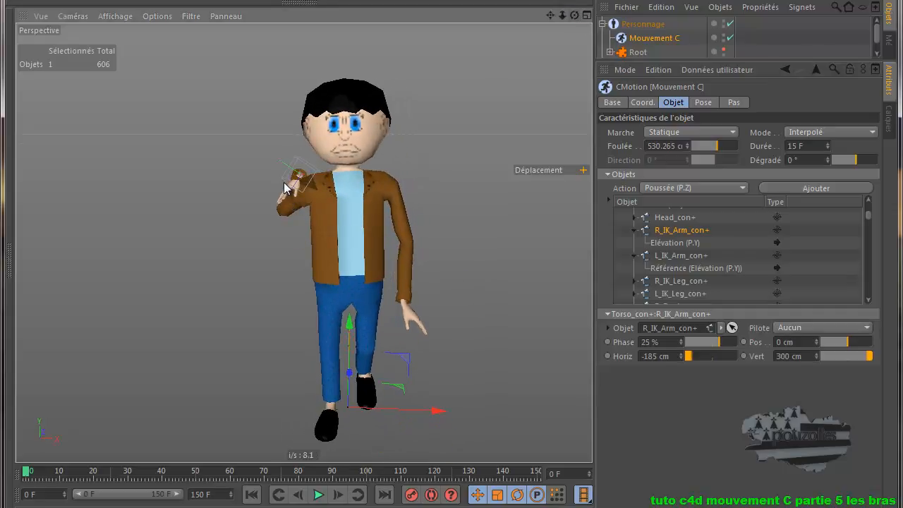
click(811, 327)
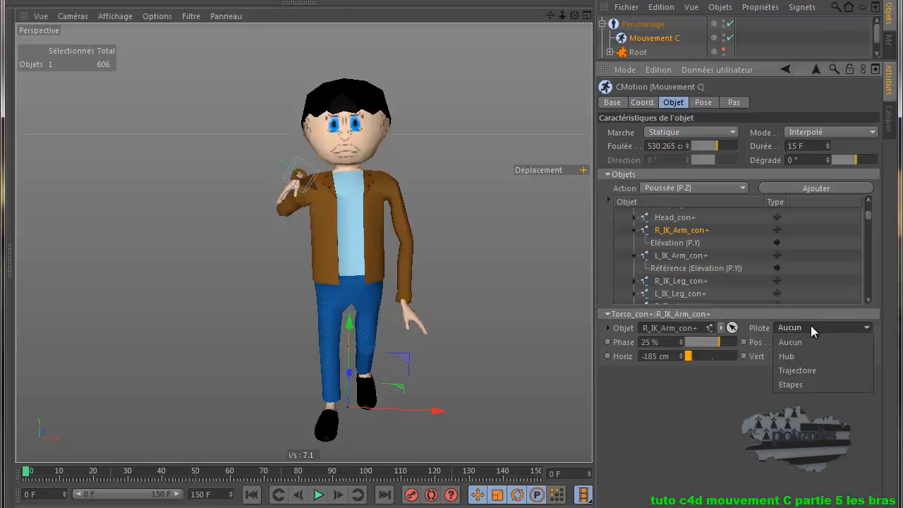
click(798, 384)
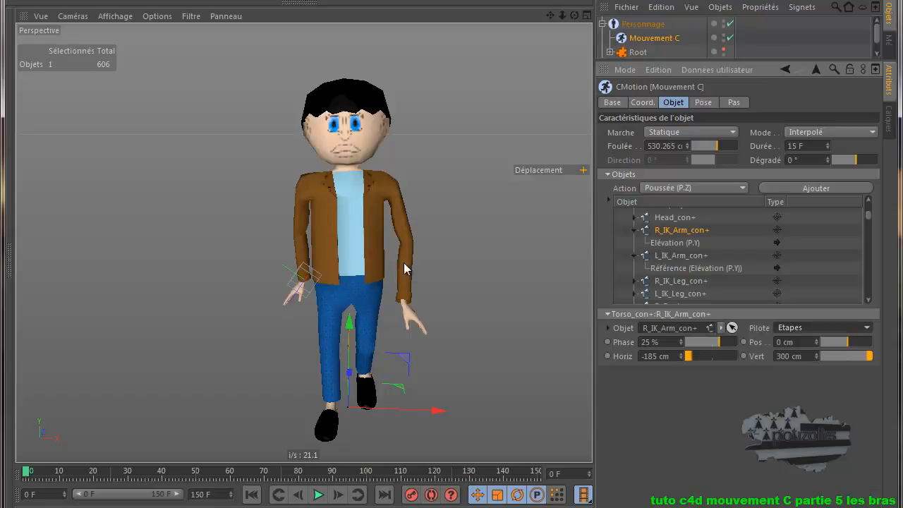
Orbit to a three-quarter view of the character, play the walk cycle to check both arms, and stop it.
drag(574, 15, 449, 269)
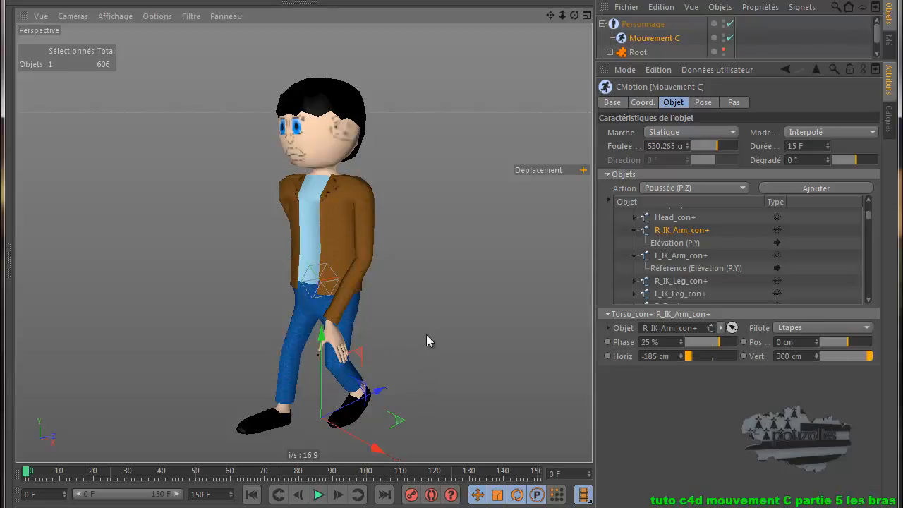
click(318, 495)
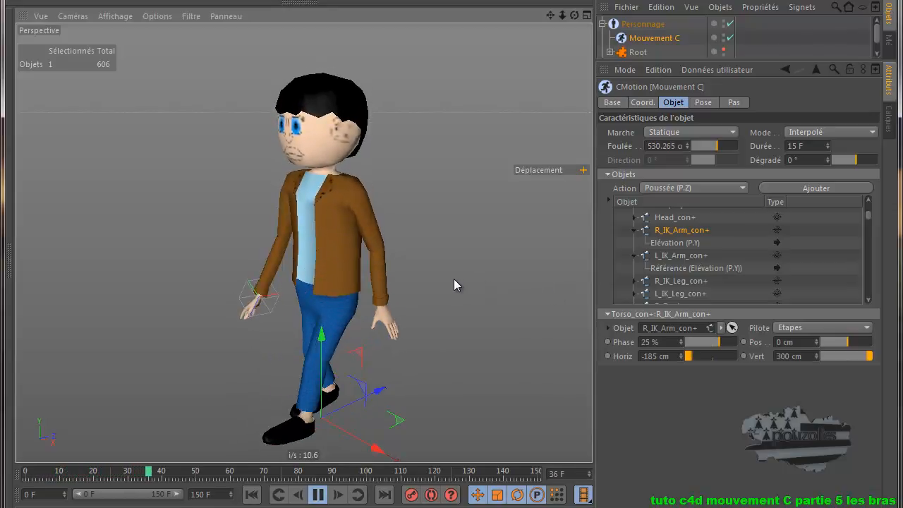
click(318, 494)
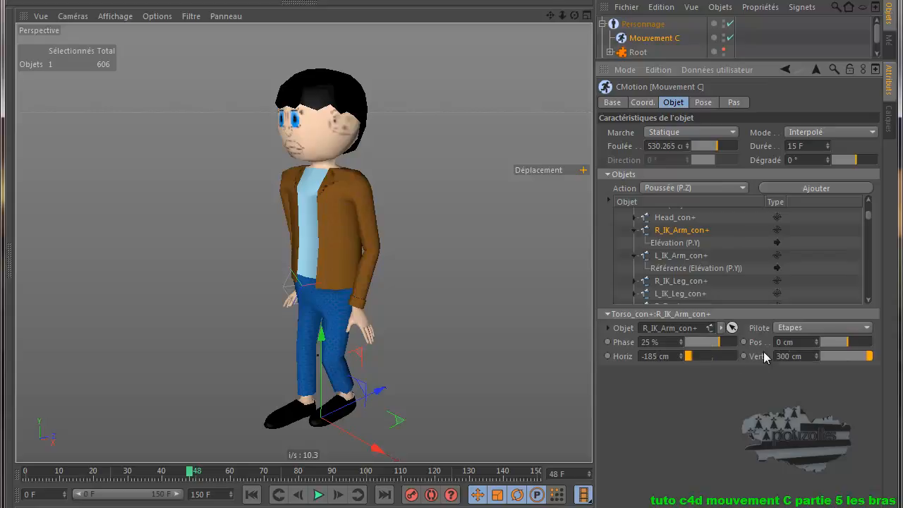
Review the Elévation (P.Y) amplitude and curve of R_IK_Arm_con+, and its Elbow Lock and Arm Twist settings.
click(678, 244)
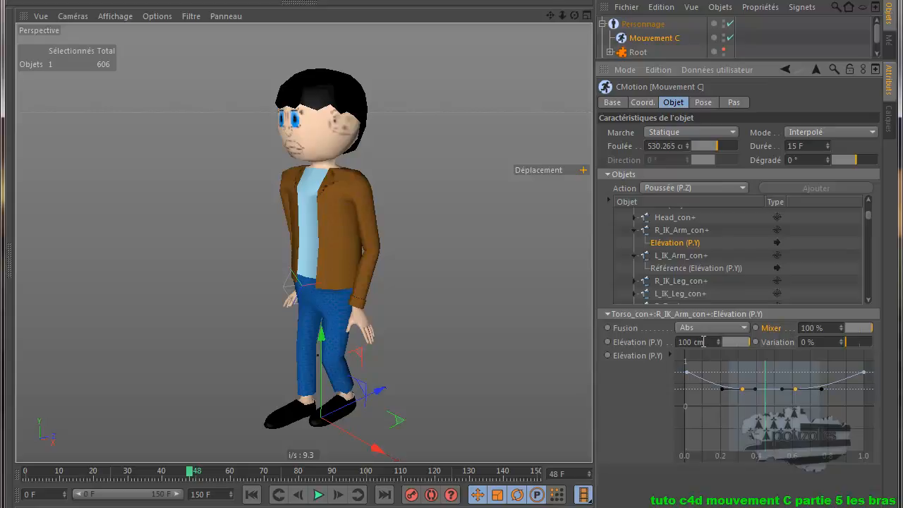
drag(705, 342, 673, 344)
drag(749, 342, 772, 342)
click(663, 230)
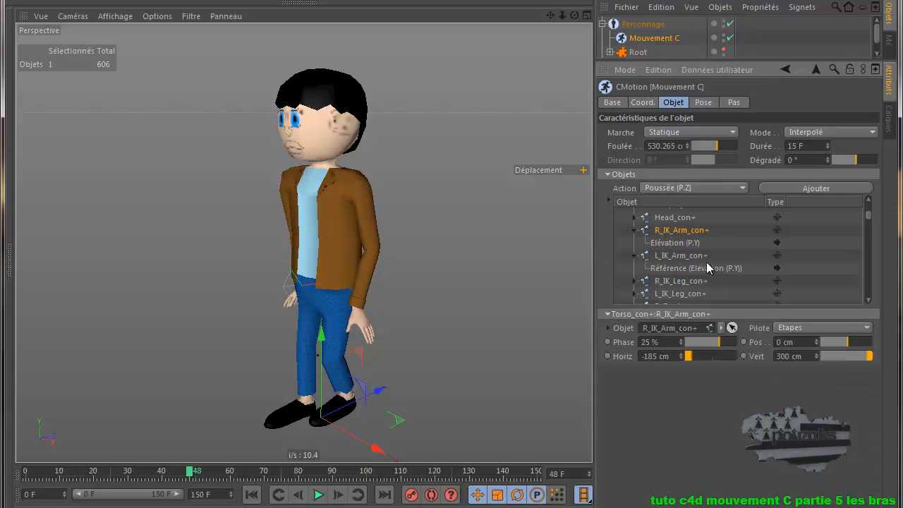
click(607, 327)
scroll(682, 456, down, 1)
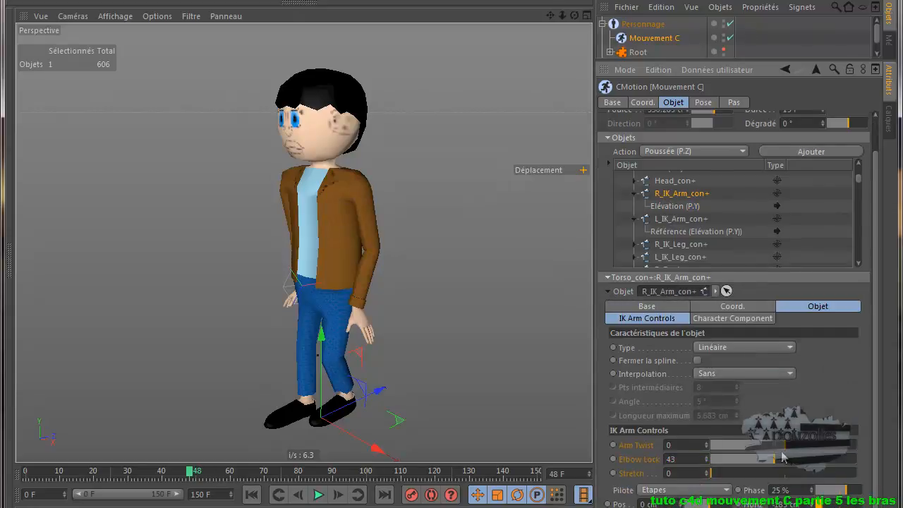
double_click(681, 458)
click(743, 445)
Deselect everything and enlarge the object hierarchy area until Surface de subdivision is shown.
click(507, 378)
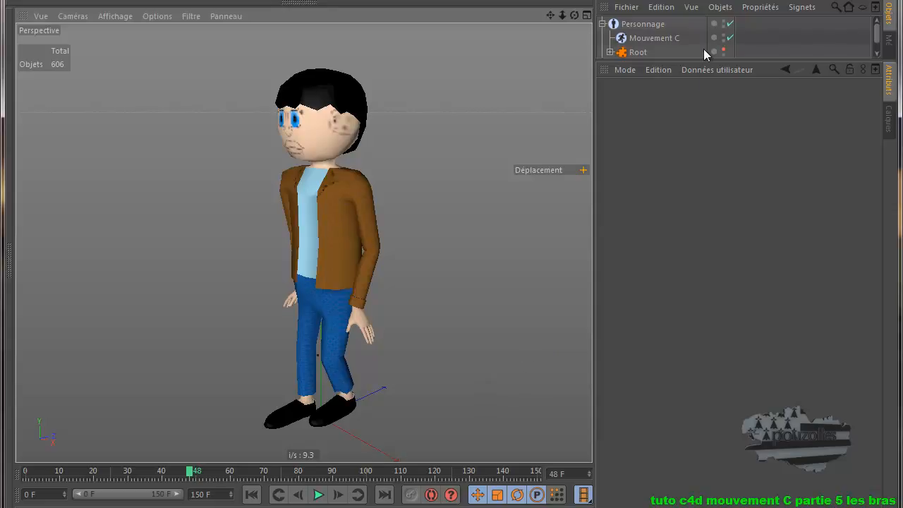
drag(694, 60, 691, 91)
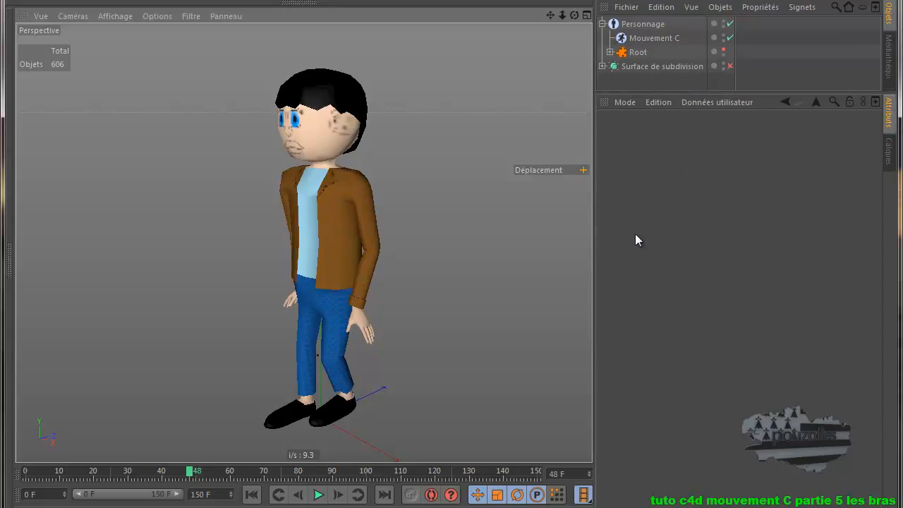